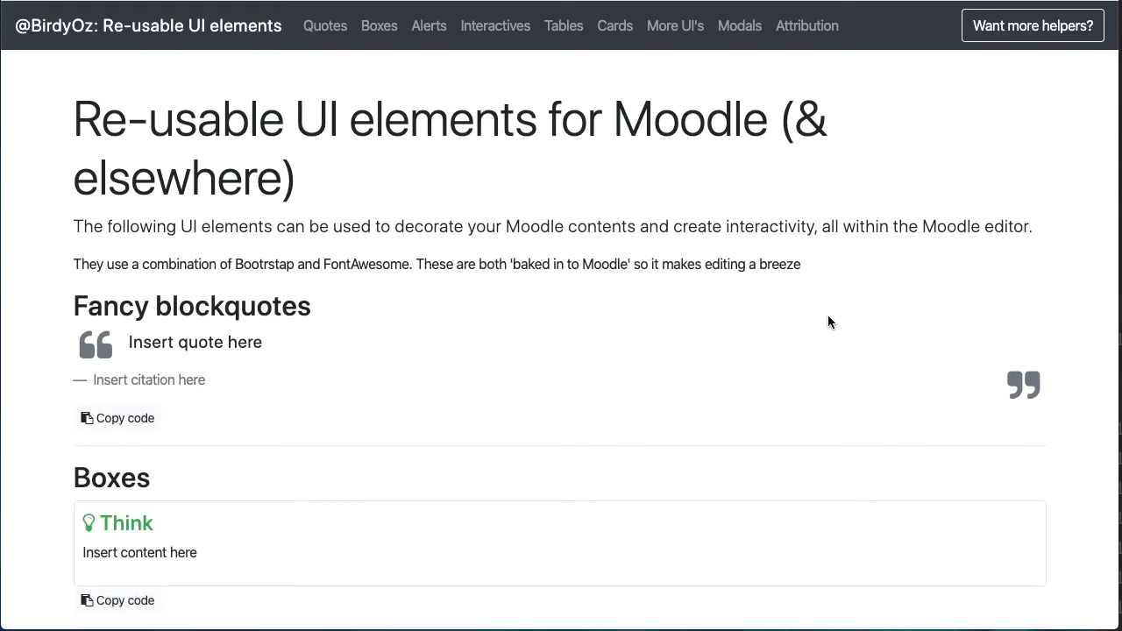
- Examine the catalogue's sections of reusable elements, from quotes and boxes through interactives, tables and cards to modals and attribution
scroll(829, 323, "down", 5)
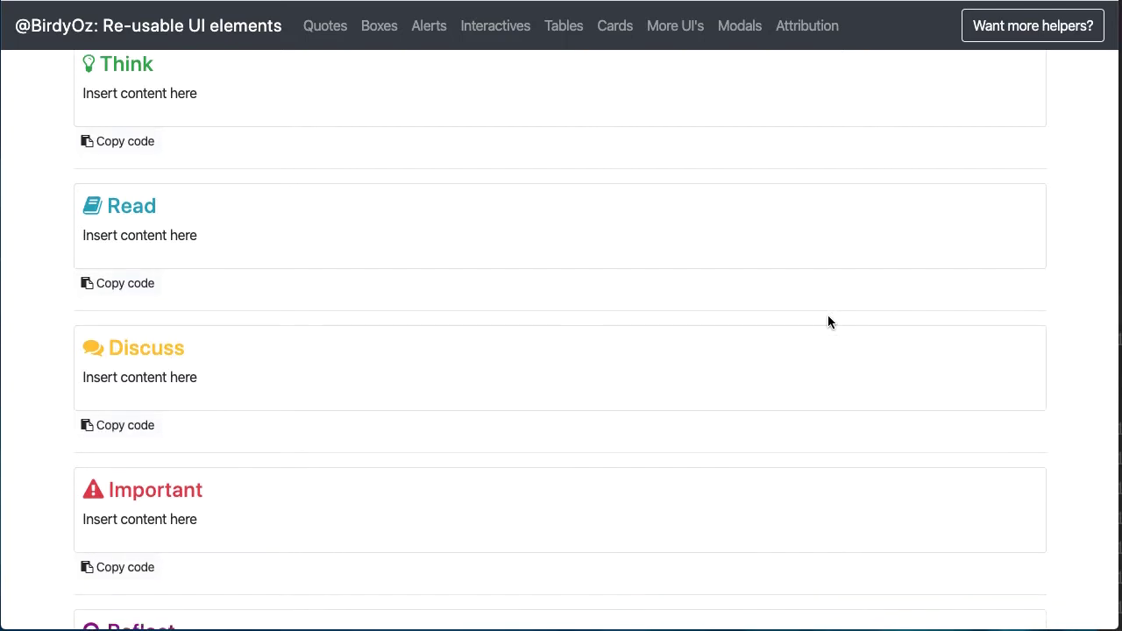
scroll(829, 323, "down", 5)
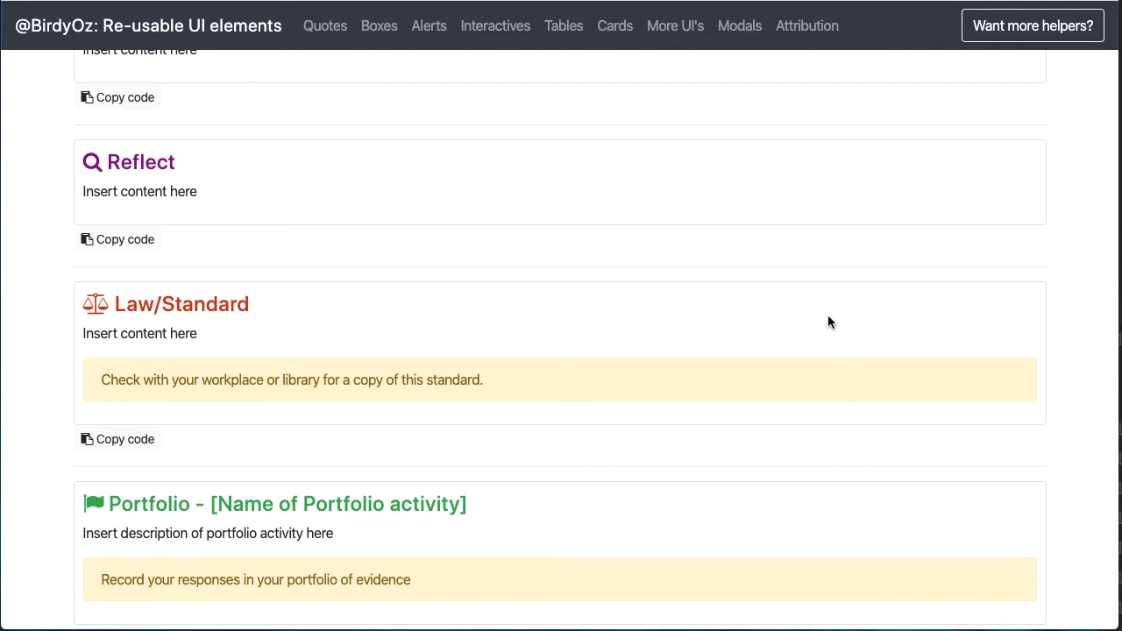
left_click(326, 26)
left_click(379, 29)
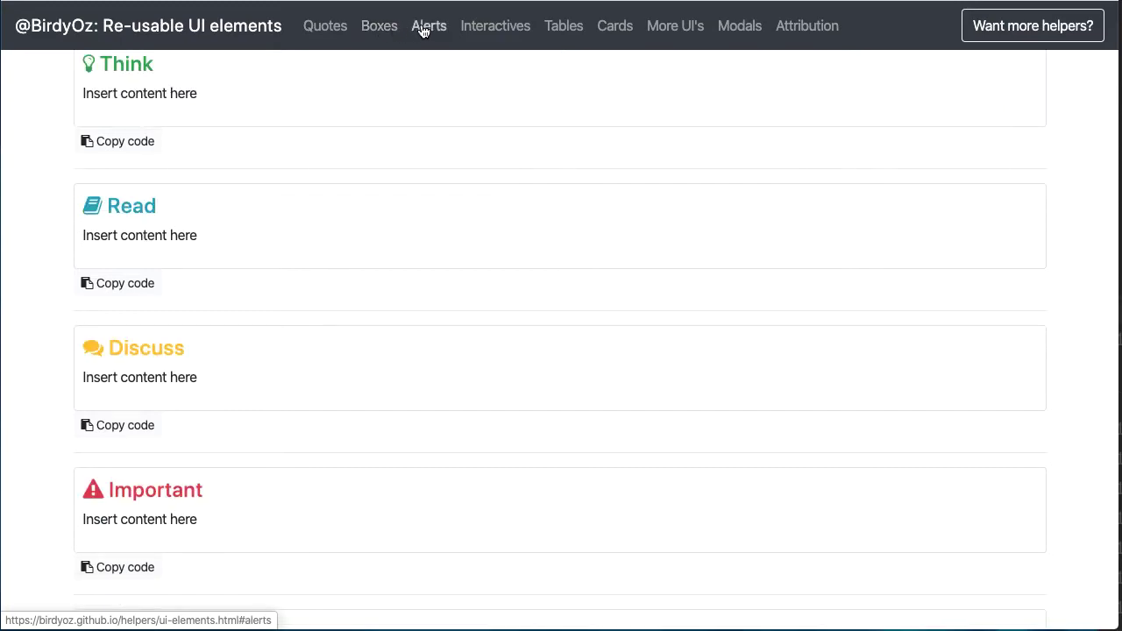
left_click(429, 29)
left_click(501, 31)
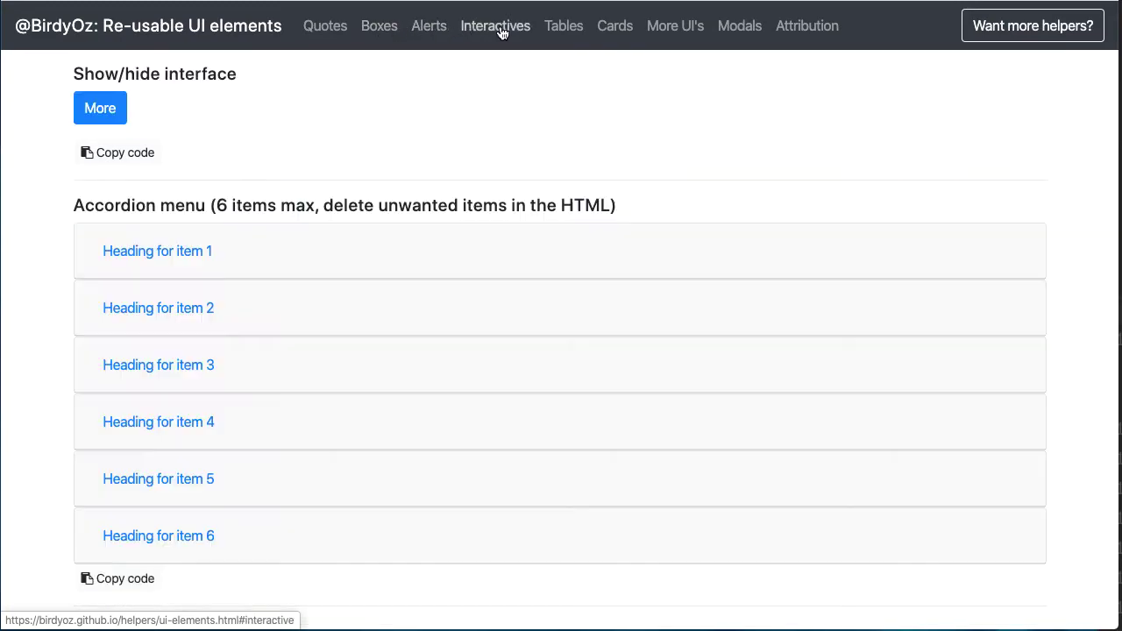
left_click(555, 28)
left_click(614, 29)
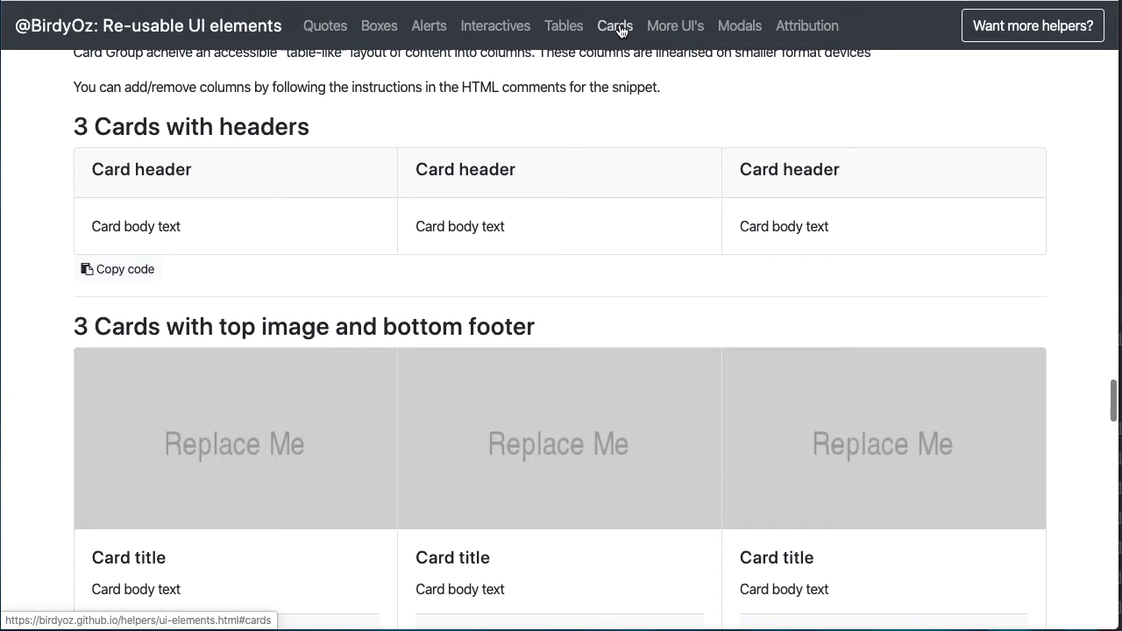
left_click(740, 29)
left_click(796, 29)
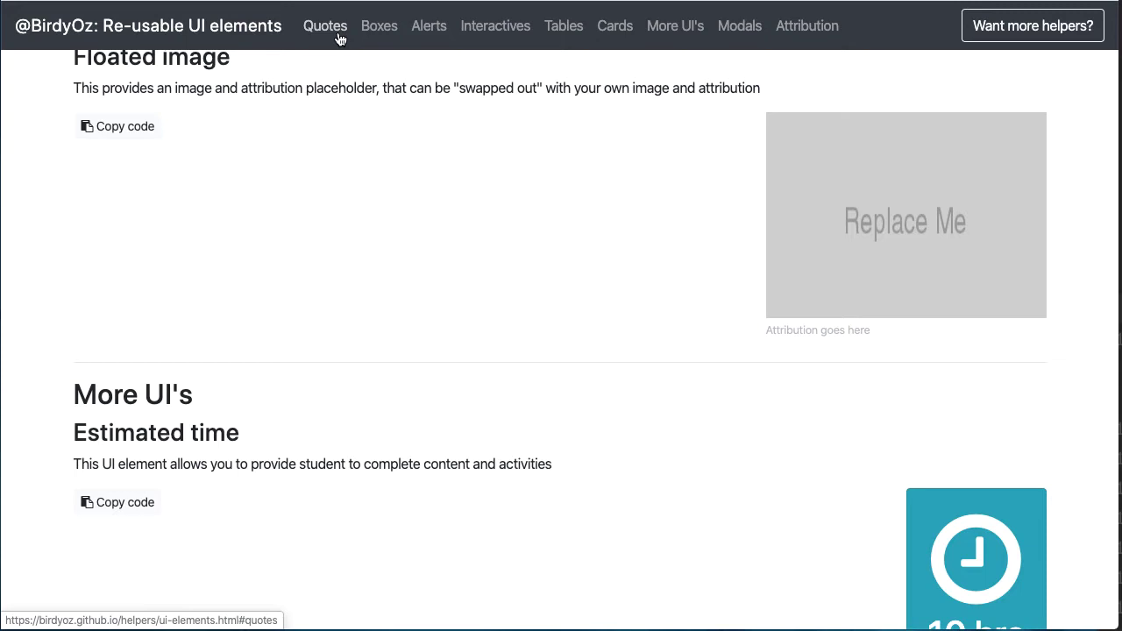
- Copy the code of the Read box from the Boxes section of the element catalogue
left_click(346, 35)
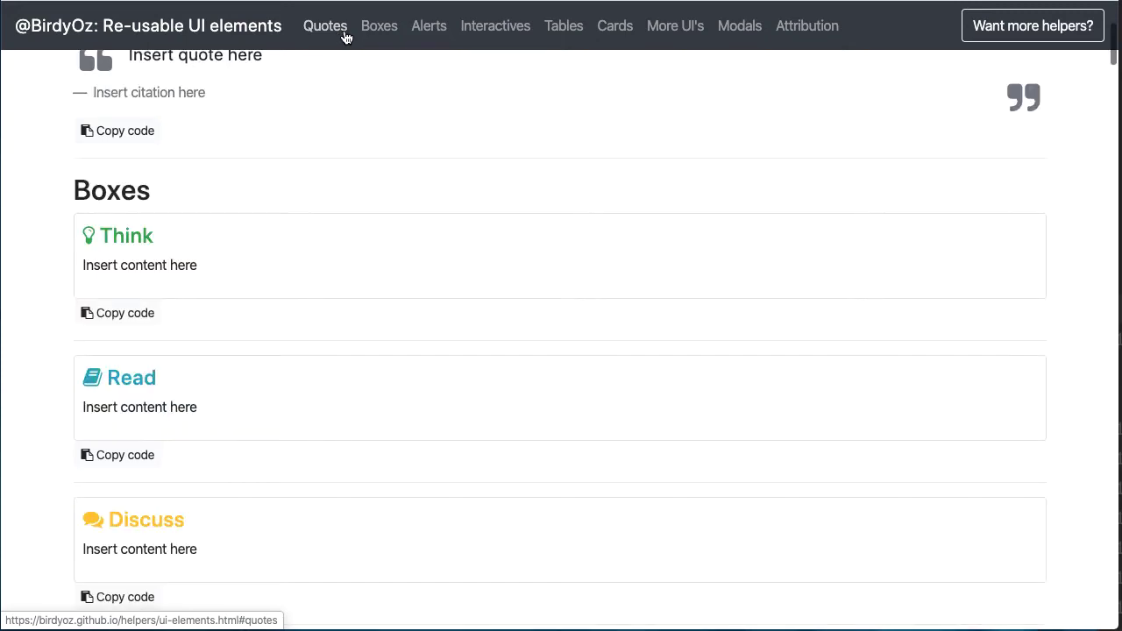
left_click(366, 35)
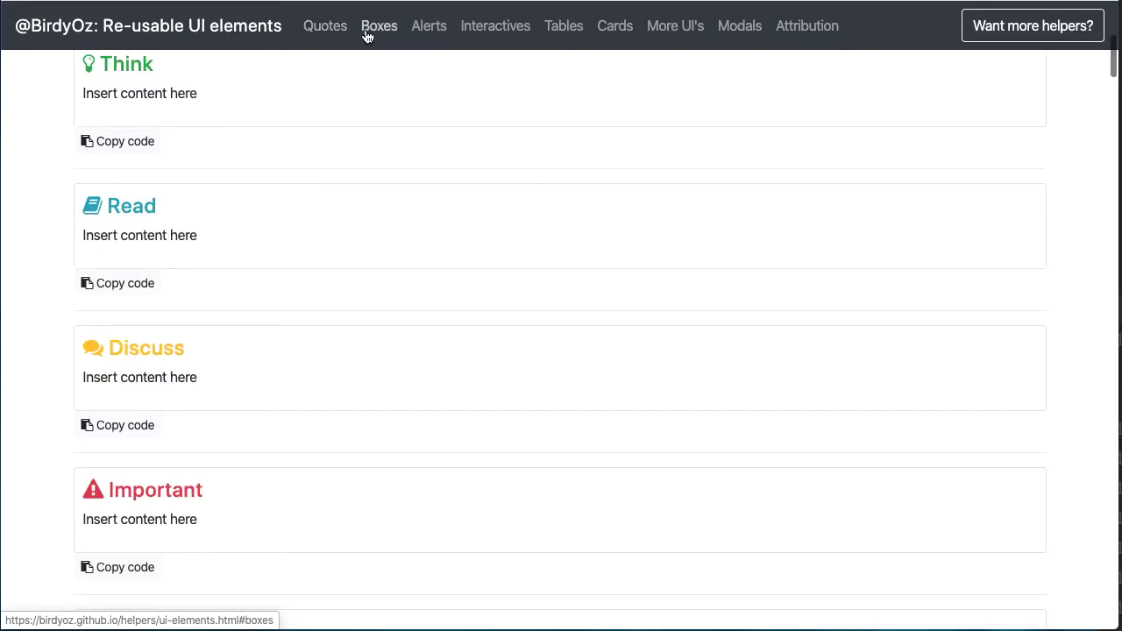
left_click(134, 284)
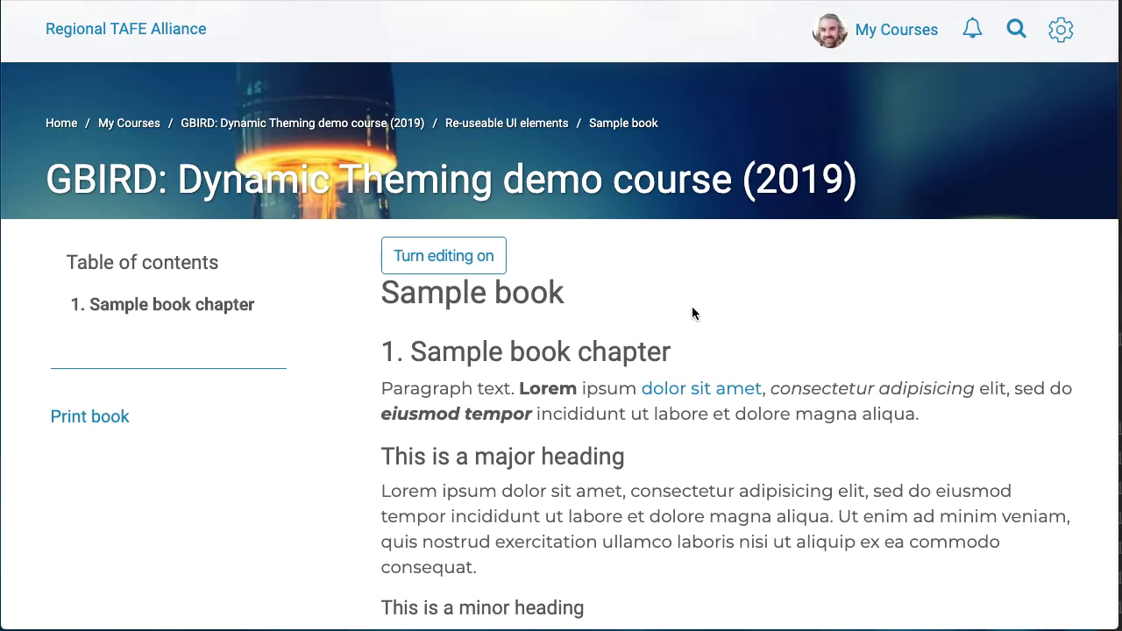
- In the Moodle sample book, turn editing on and open the Sample book chapter's content full screen as HTML source
scroll(691, 306, "down", 1)
scroll(645, 230, "up", 1)
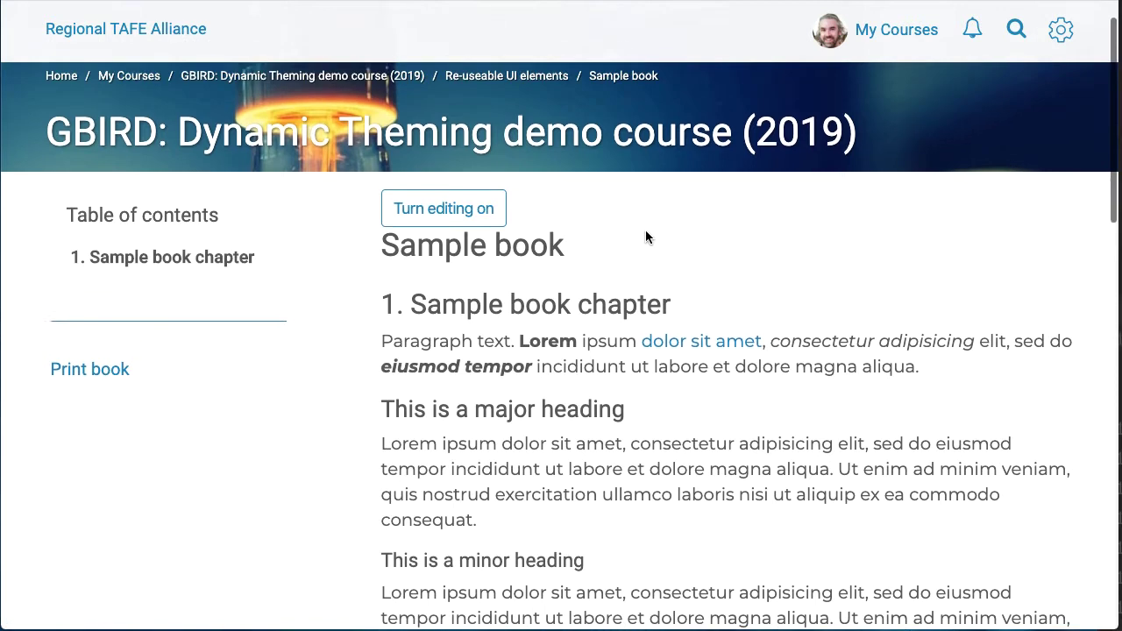
left_click(408, 244)
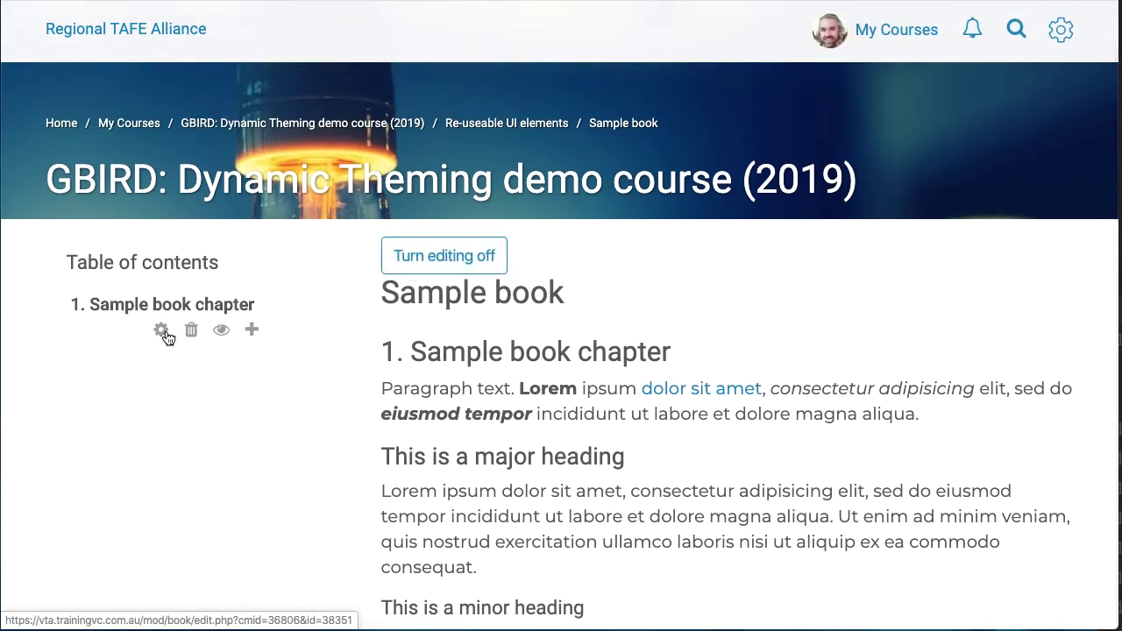
left_click(162, 330)
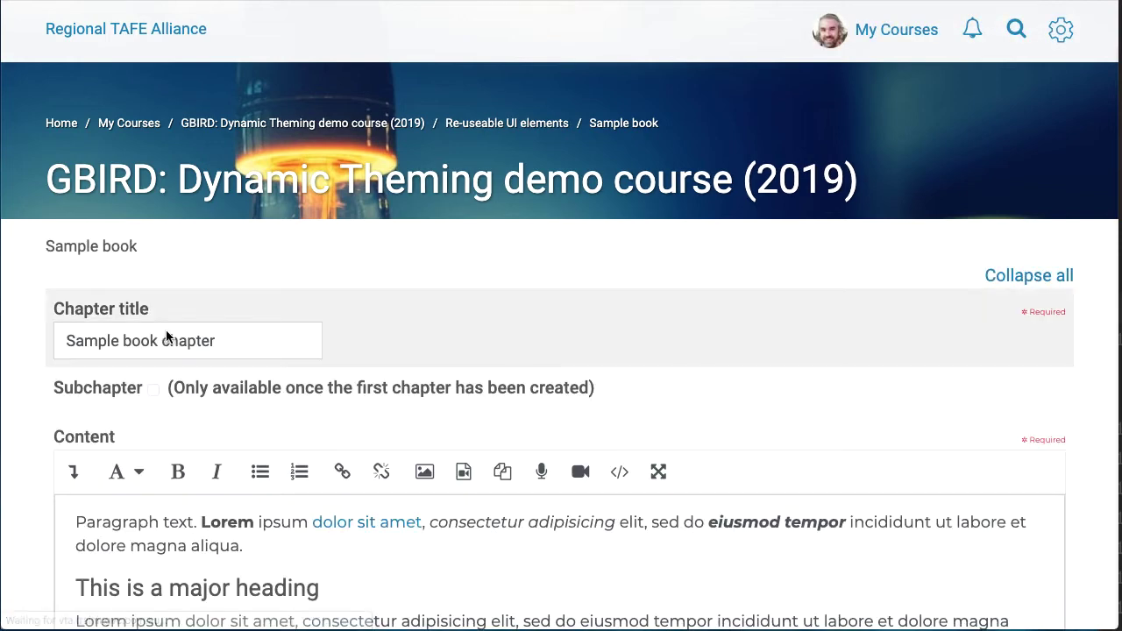
scroll(707, 381, "down", 2)
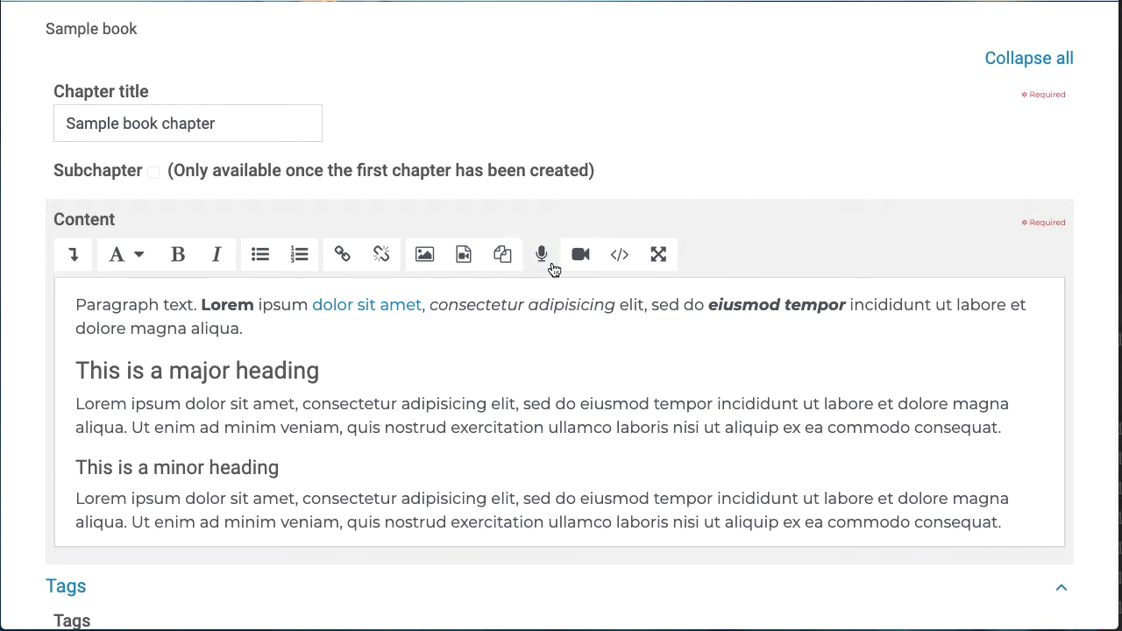
left_click(659, 255)
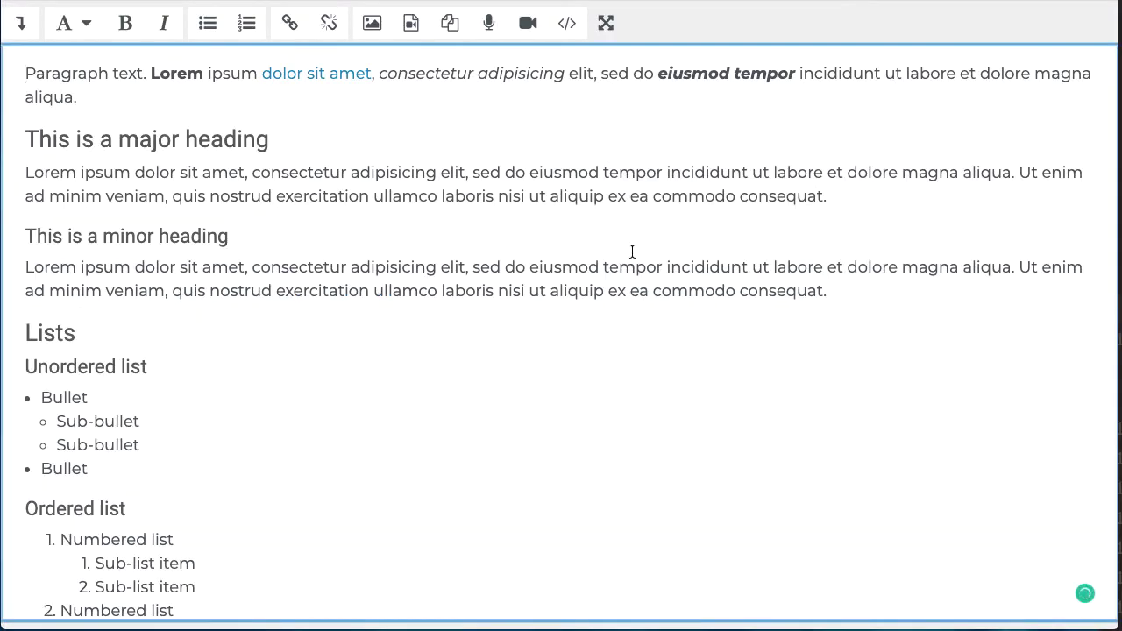
left_click(568, 26)
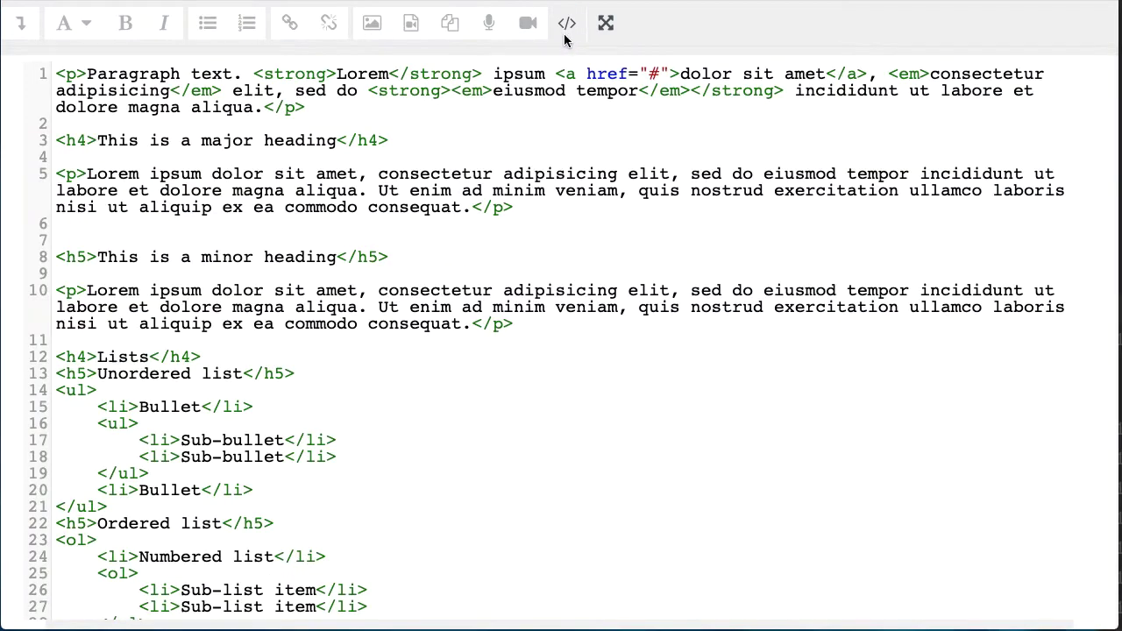
- Paste the Read box code between the first paragraph and the "This is a major heading" line, and return to the visual view
left_click(367, 116)
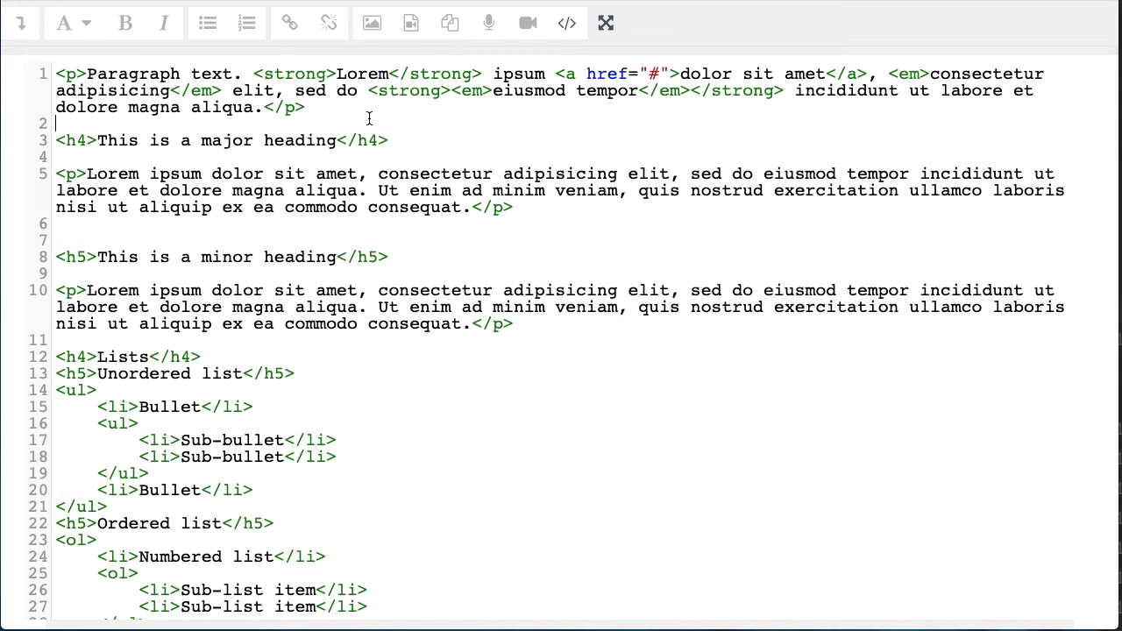
left_click(107, 125)
key("Return")
key("Return")
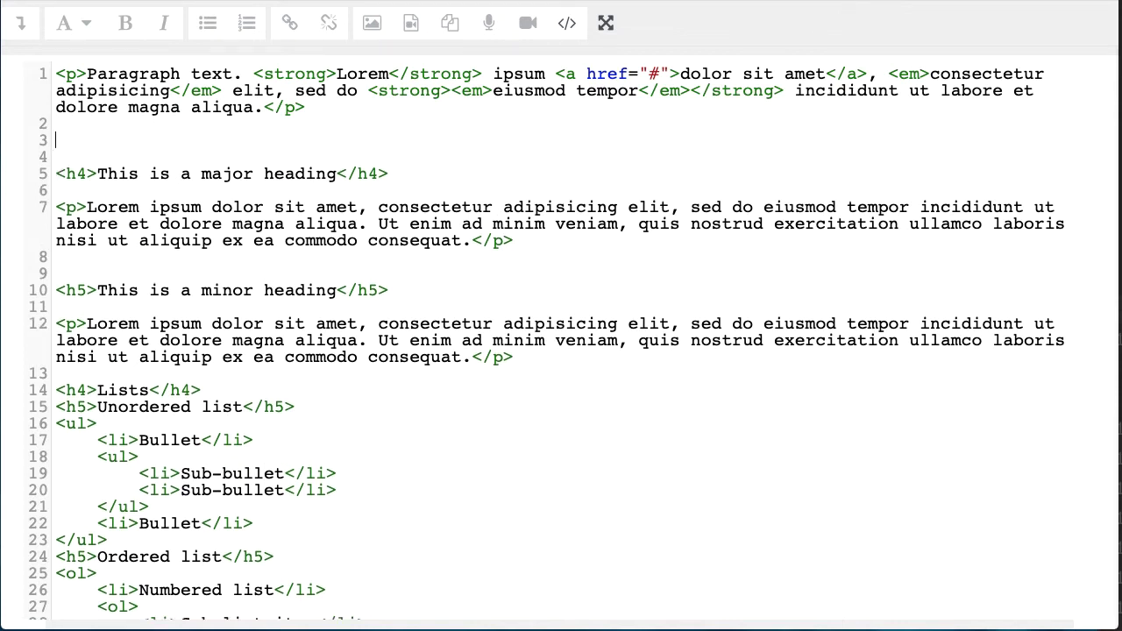
key("ctrl+v")
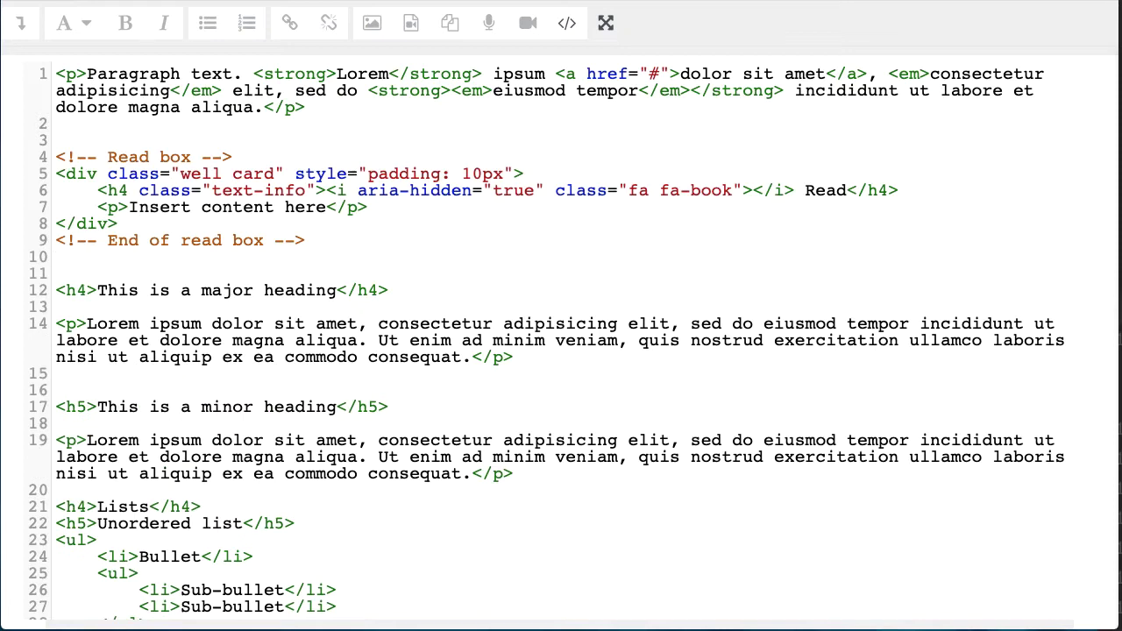
left_click(567, 24)
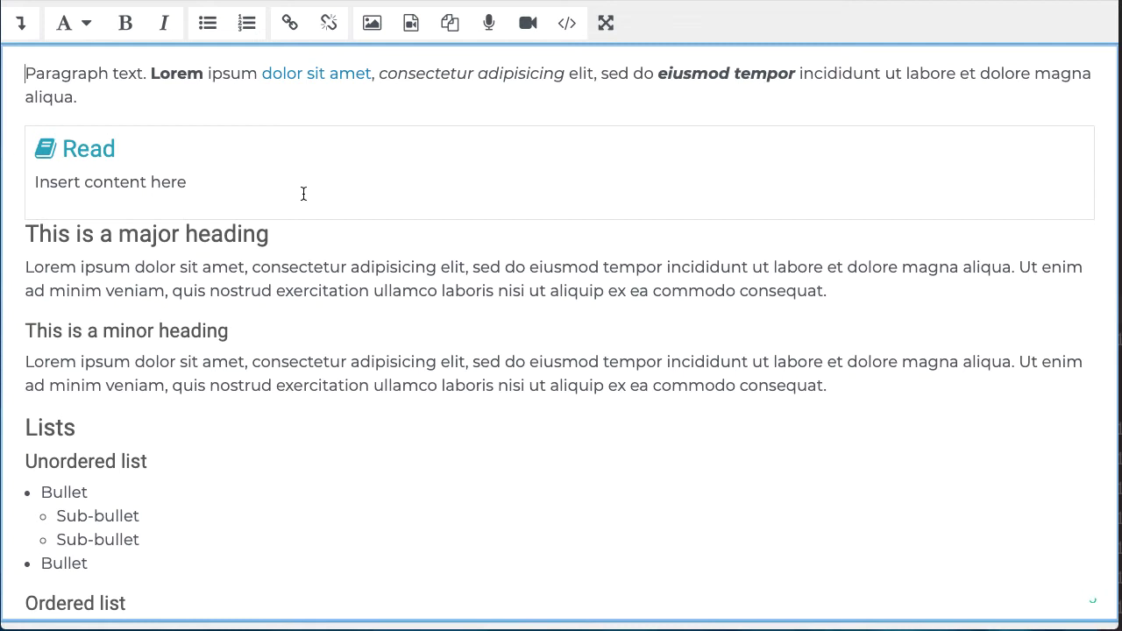
- Change the Read box's heading to "This is my heading" and replace its placeholder content with the "Lorem ipsum dolor sit amet" paragraph
double_click(106, 149)
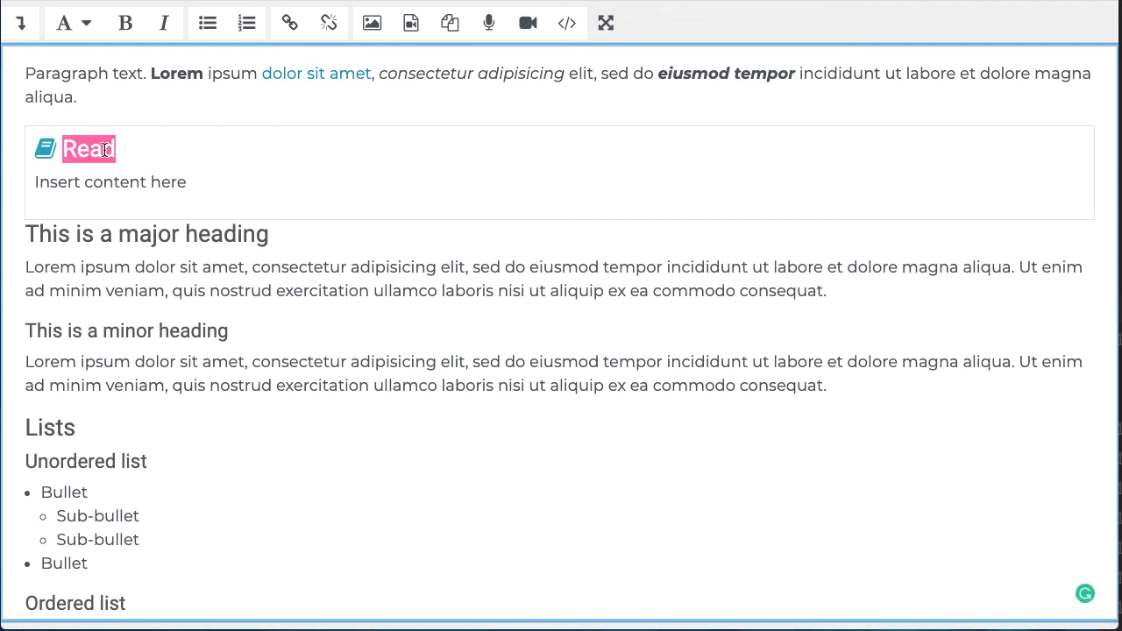
type("Th")
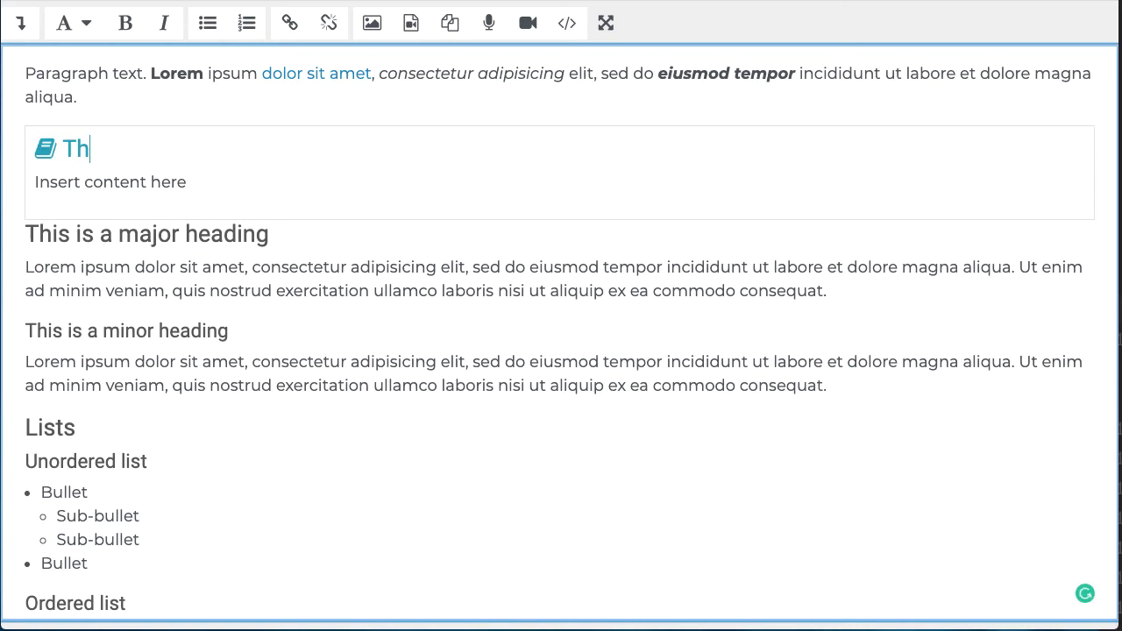
type("is is my heading")
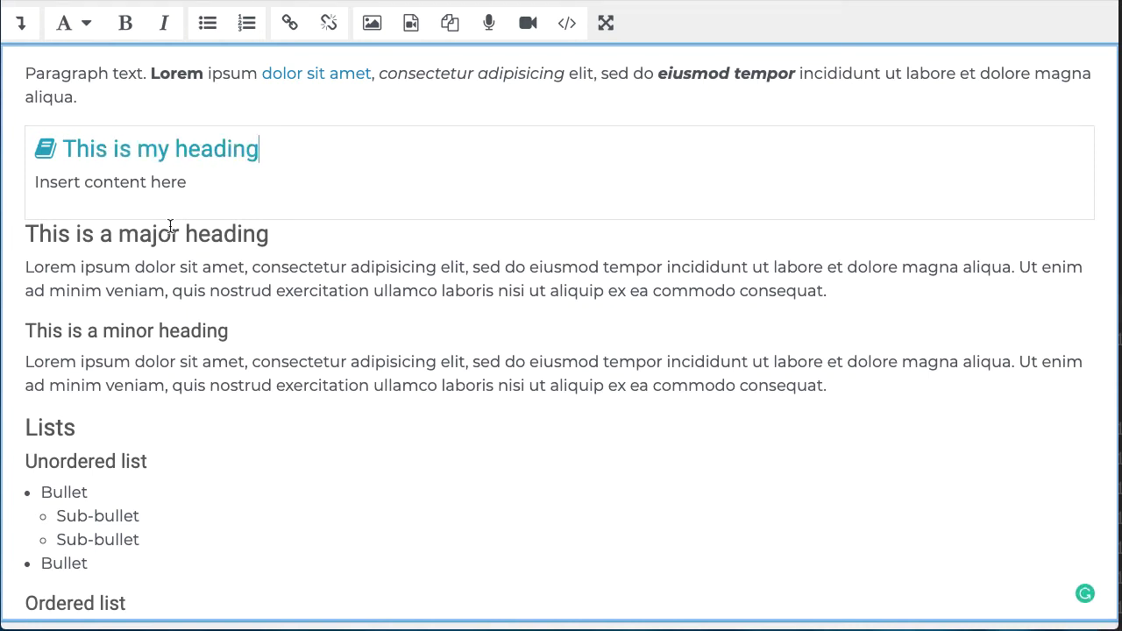
left_click_drag(218, 185, 27, 178)
key("ctrl+v")
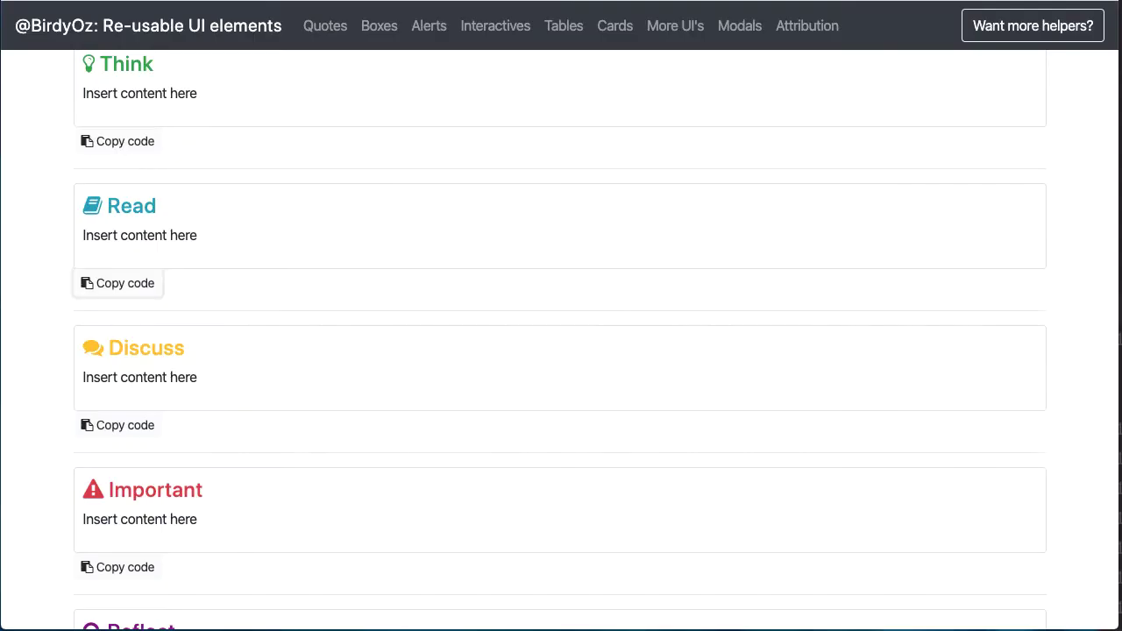
- Copy the Fancy blockquotes code from the catalogue and mark its insertion point in the chapter with XXXXXXXXXXXXX below the major heading's paragraph
scroll(388, 175, "up", 5)
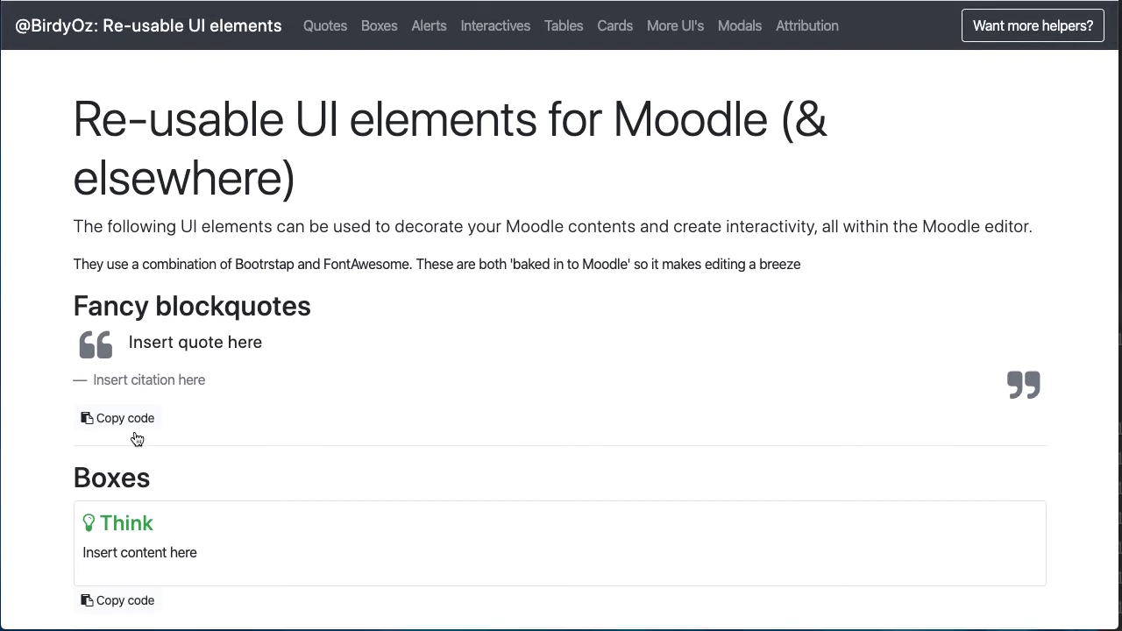
left_click(125, 420)
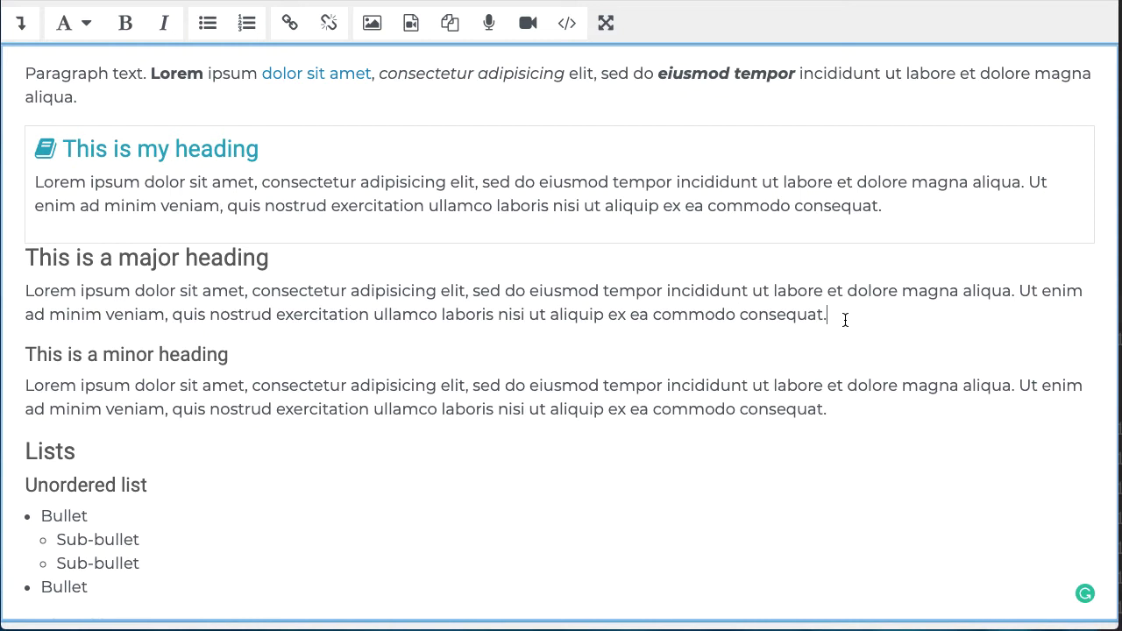
key("Return")
key("Return")
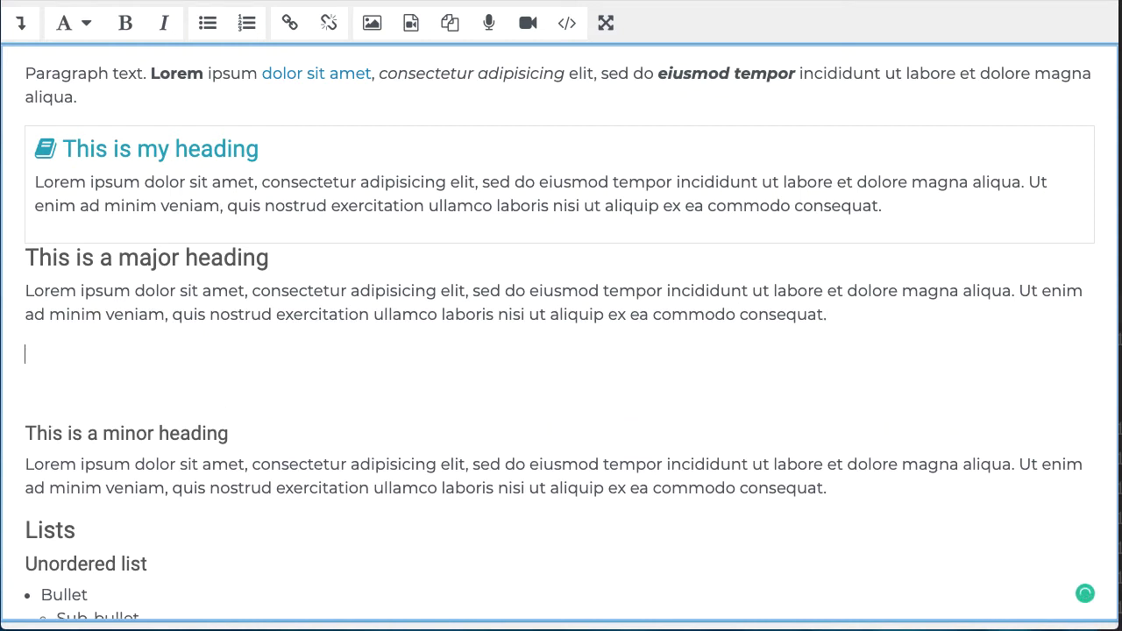
type("XXXXXXXXXXXXX")
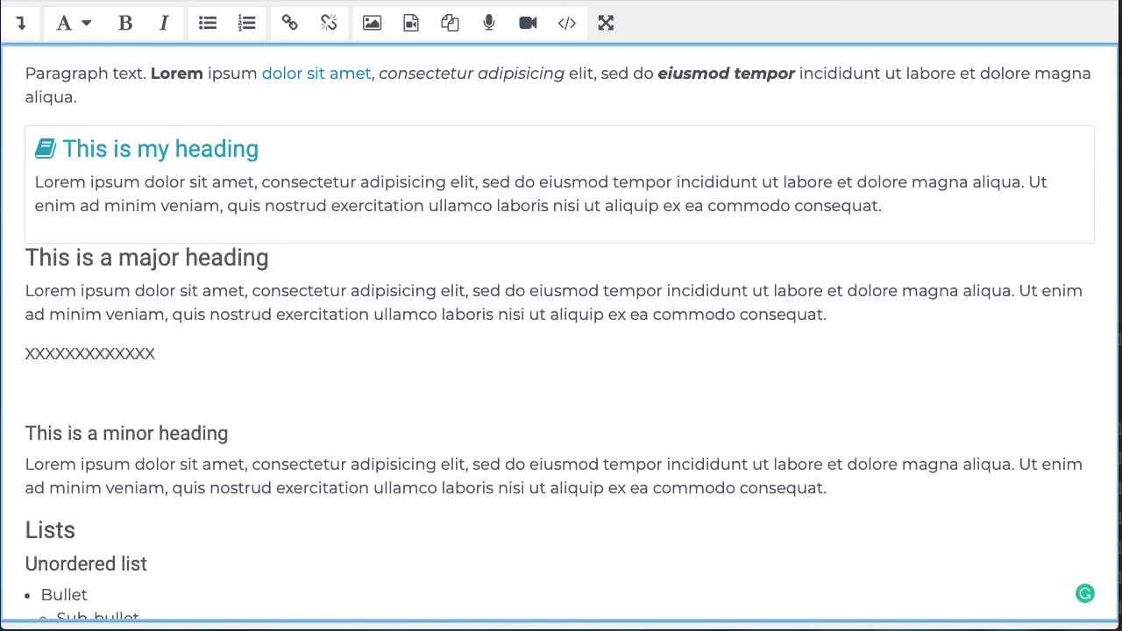
left_click(567, 26)
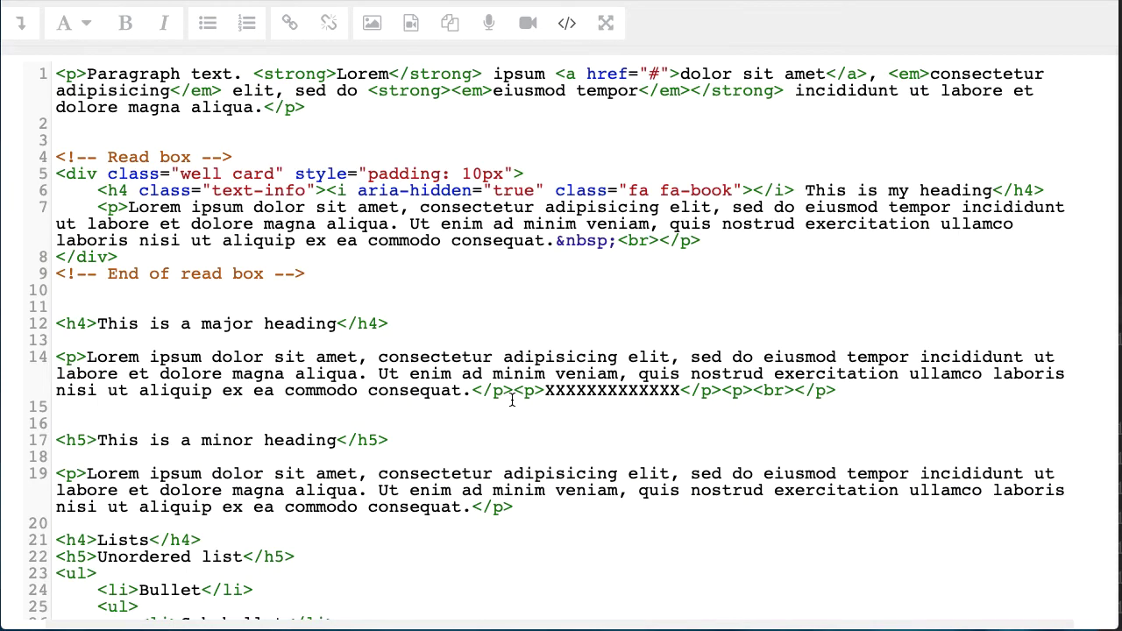
- Replace the XXXXXXXXXXXXX marker and its empty paragraph in the HTML with the copied blockquote code, and return to the visual view
left_click(512, 391)
left_click_drag(512, 391, 909, 397)
key("BackSpace")
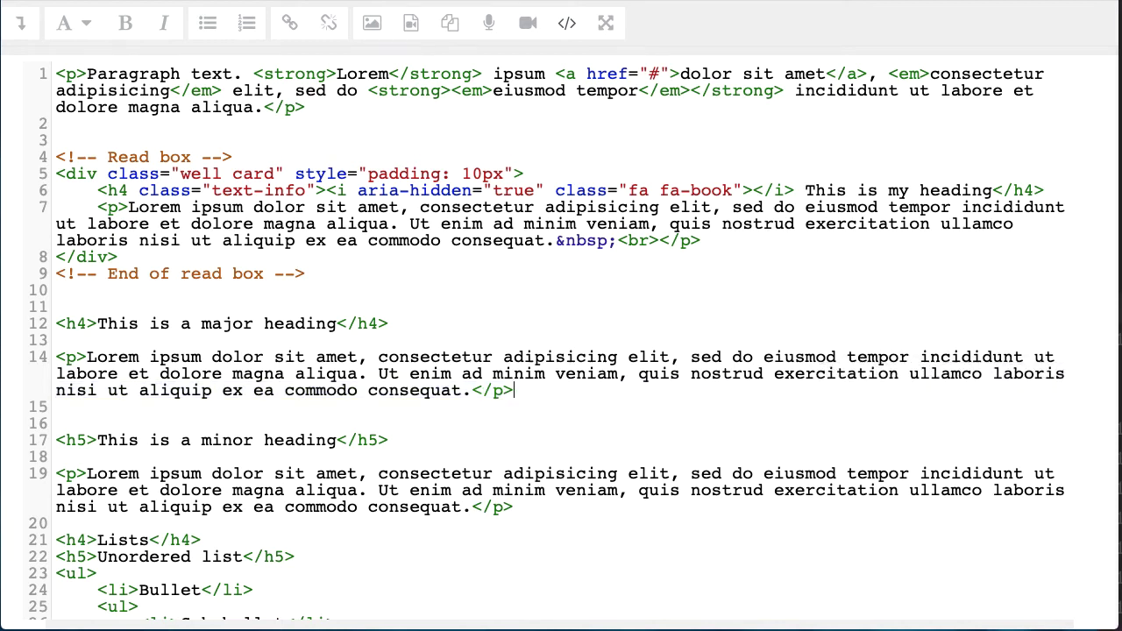
key("Return")
key("Return")
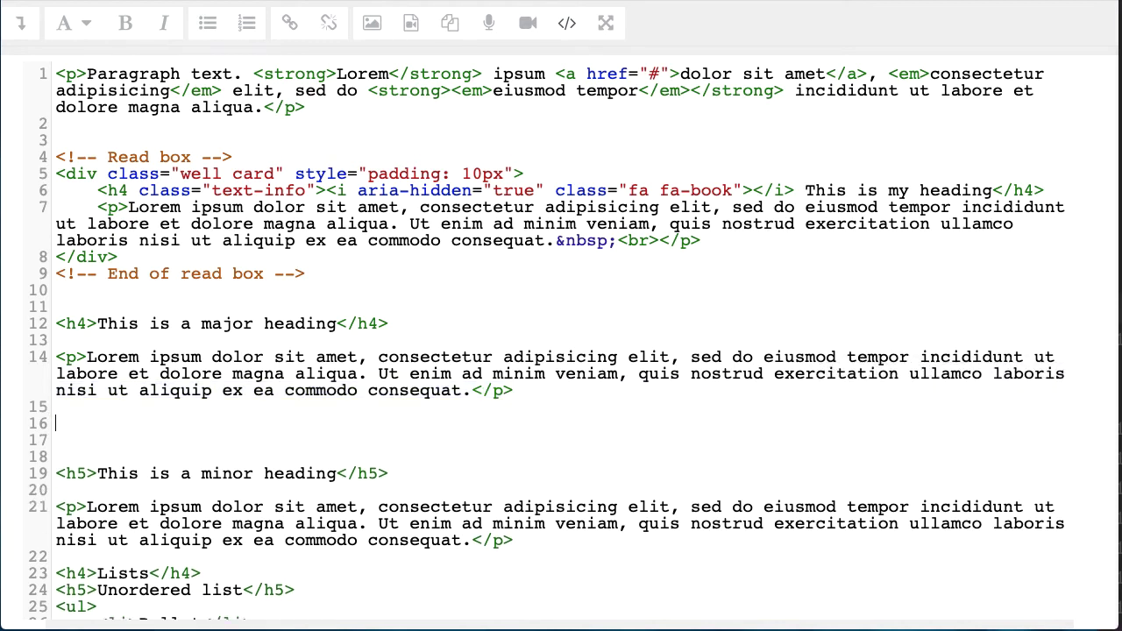
key("ctrl+v")
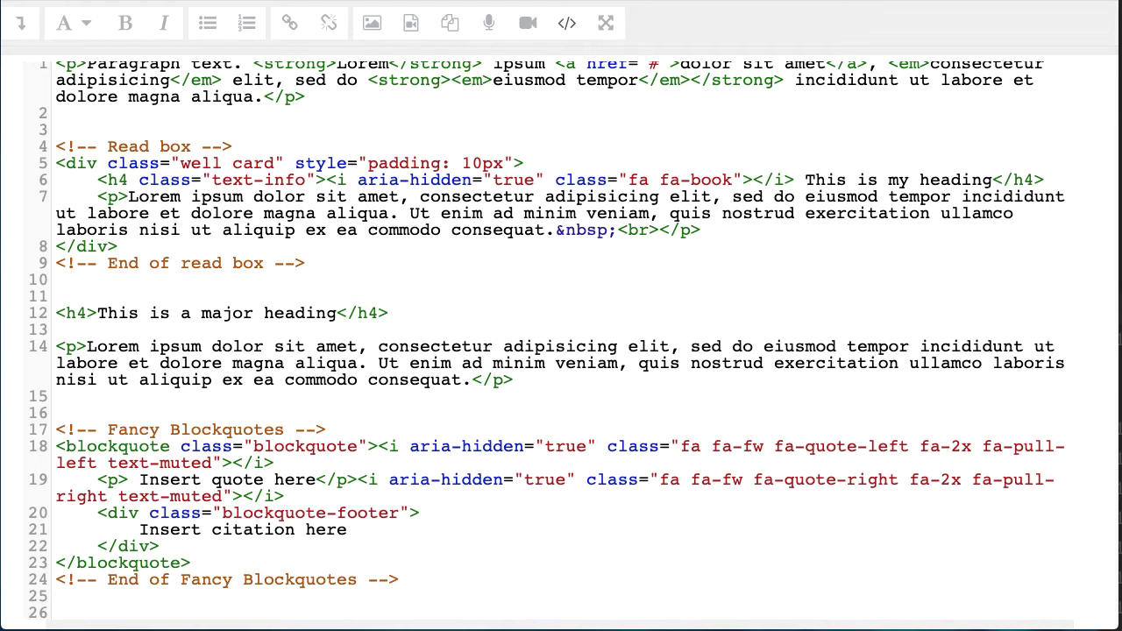
left_click(564, 29)
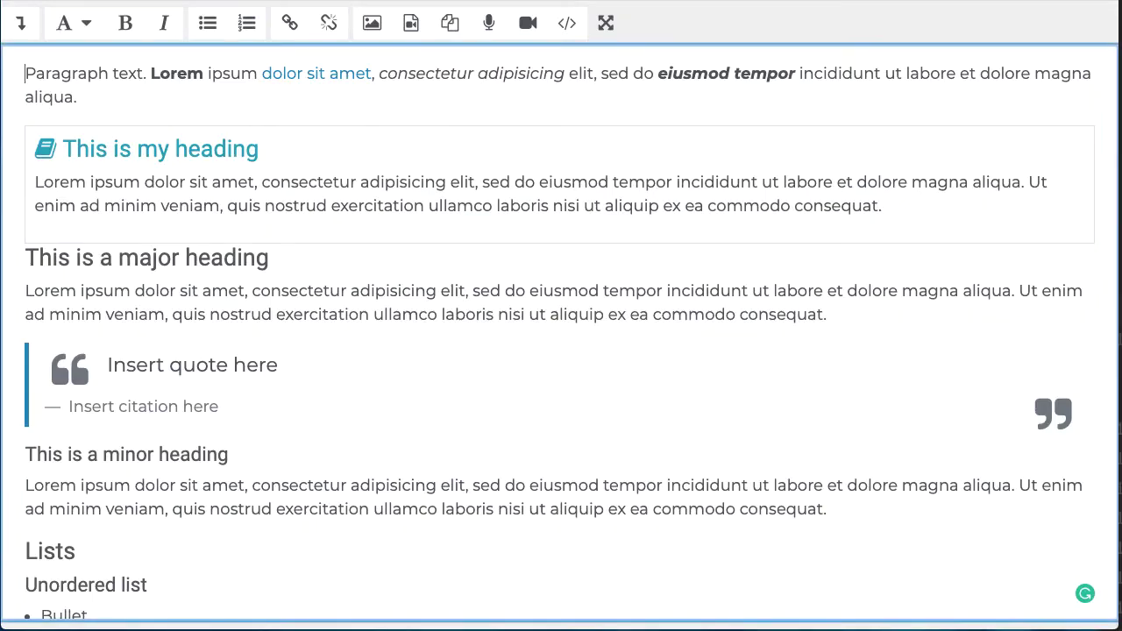
- Replace the blockquote's placeholder quote with "Insanity: doing the same thing over and over again and expecting different results." and its citation with "Albert Einstein"
left_click_drag(279, 365, 107, 364)
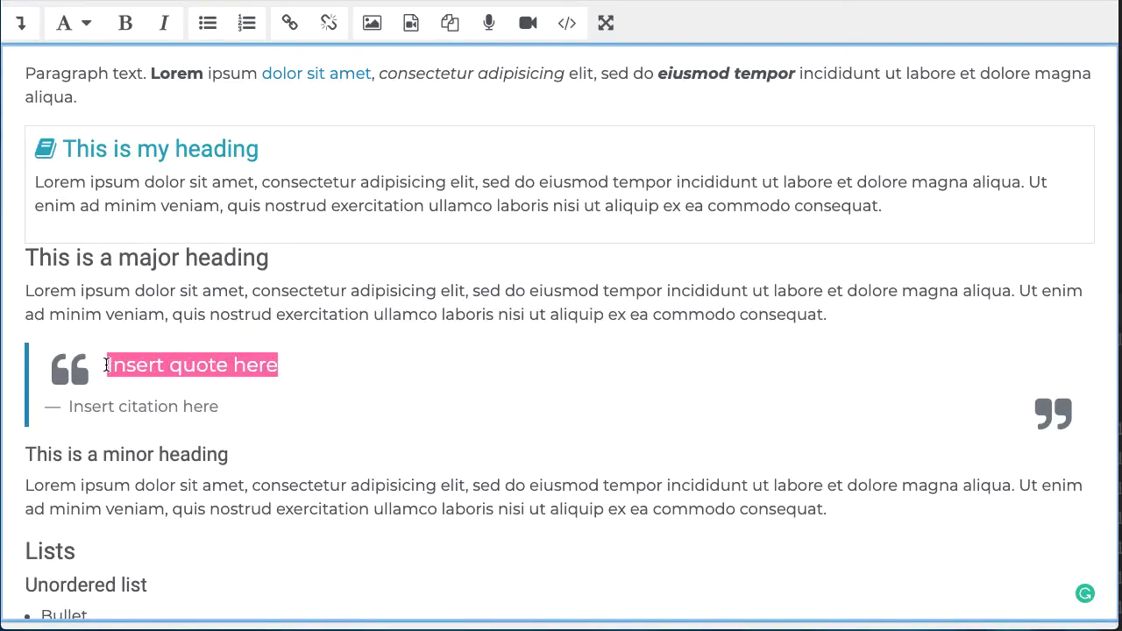
key("super+v")
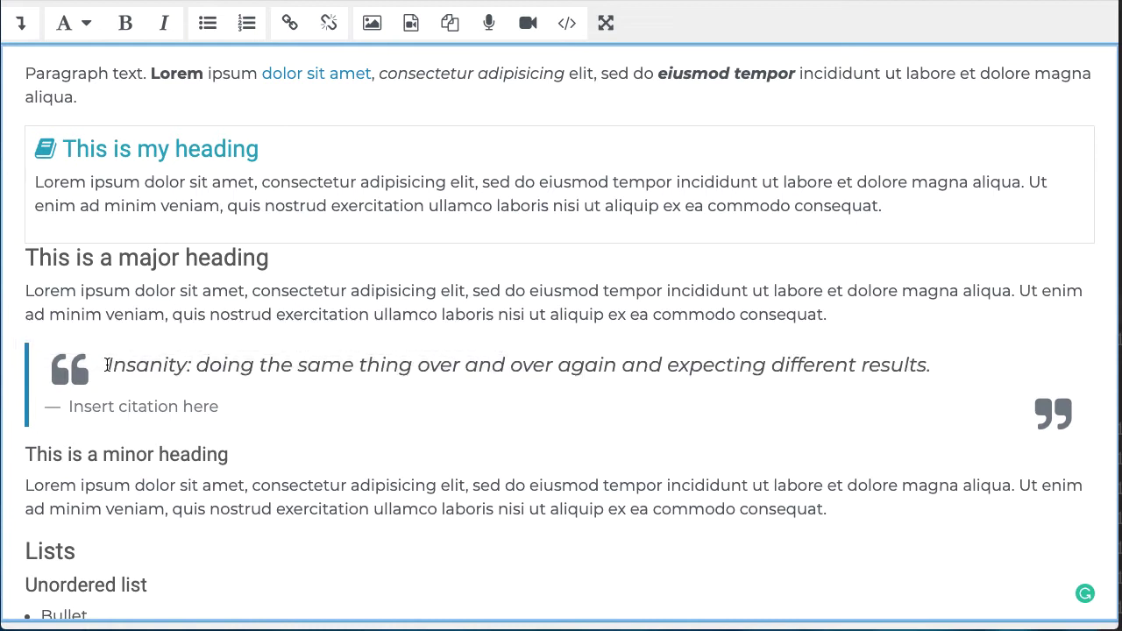
left_click_drag(227, 409, 67, 408)
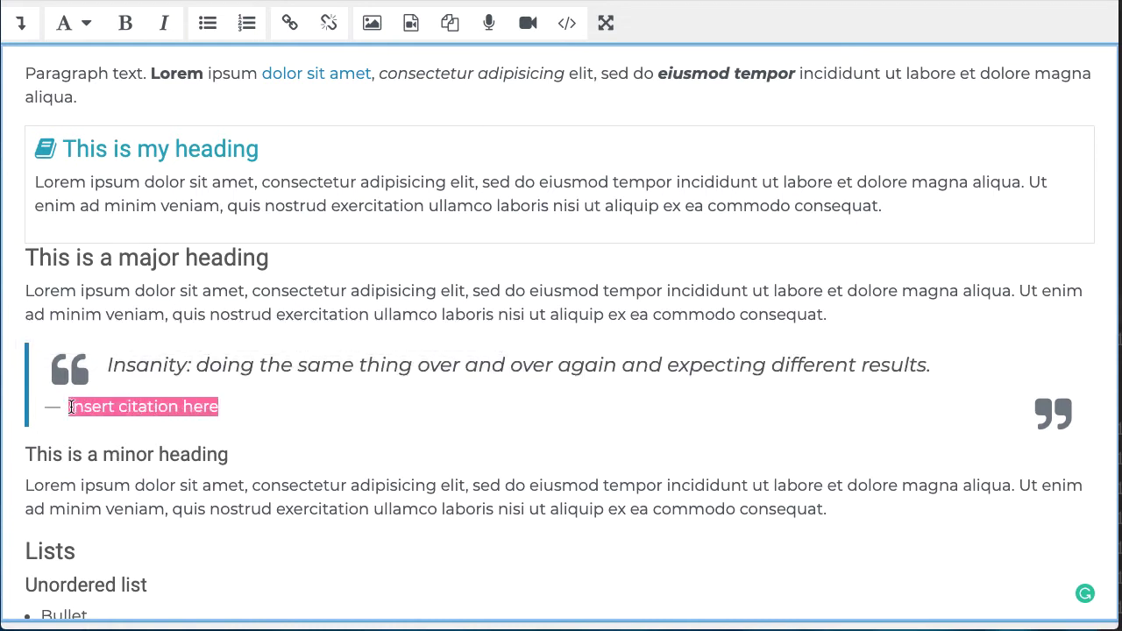
key("super+v")
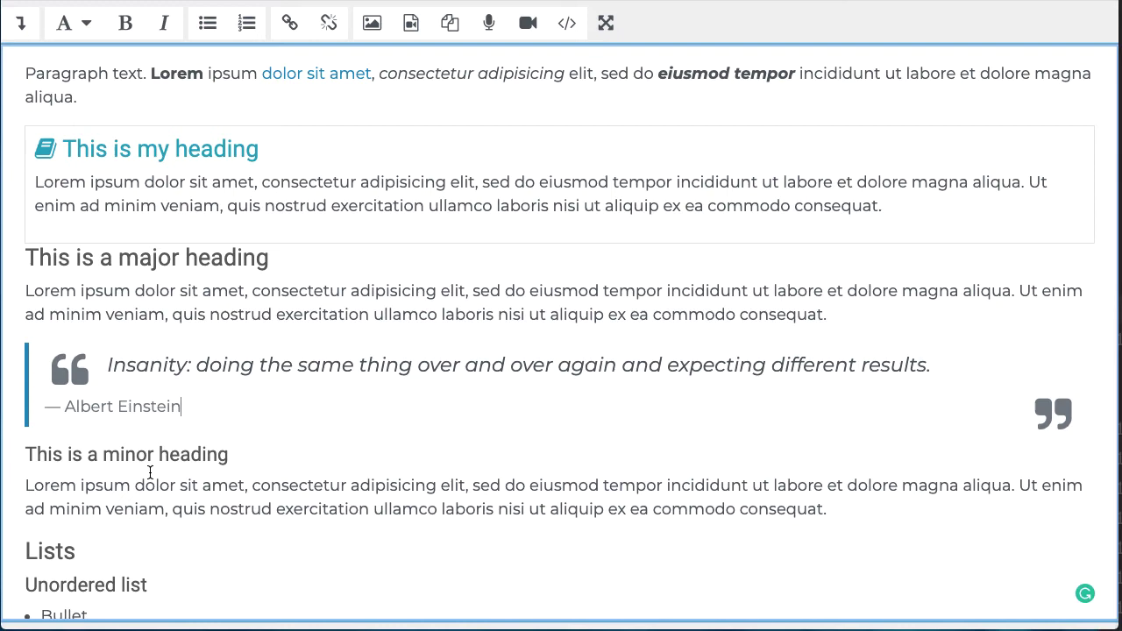
left_click(151, 508)
- Copy the code for "3 Cards with top image and bottom footer" from the Cards section of the BirdyOz catalogue
key("ctrl+Tab")
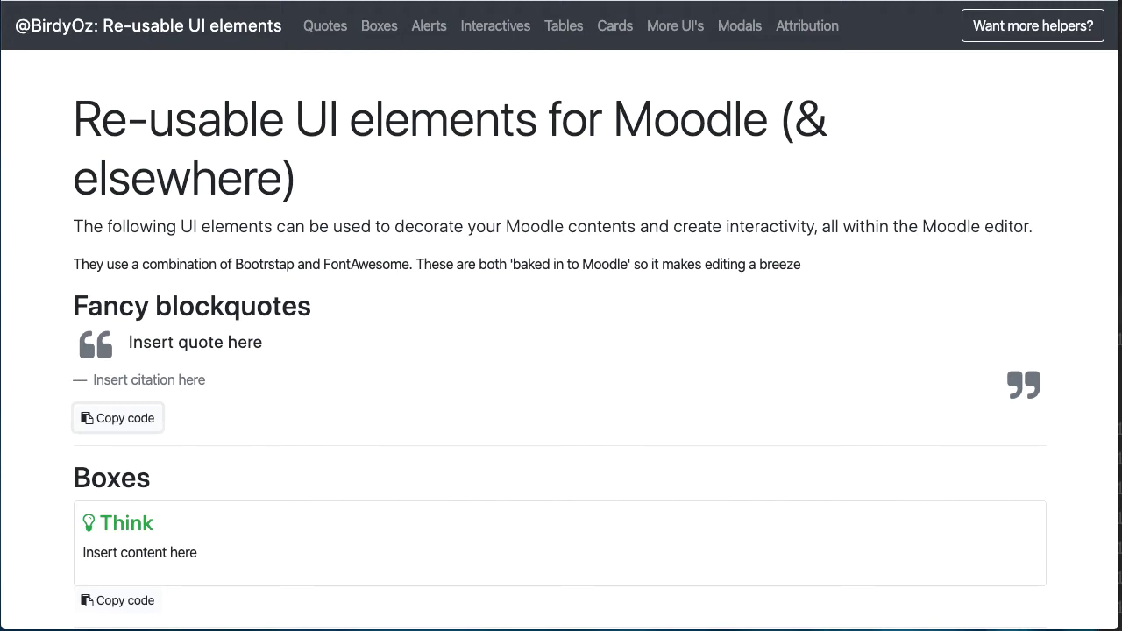
left_click(616, 28)
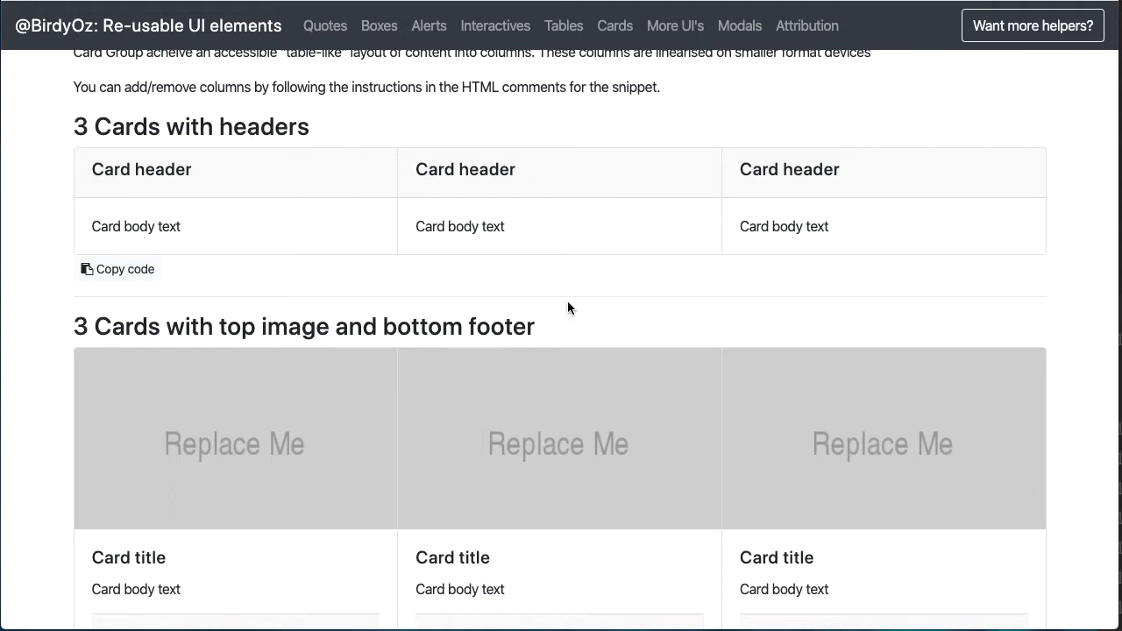
scroll(568, 303, "down", 1)
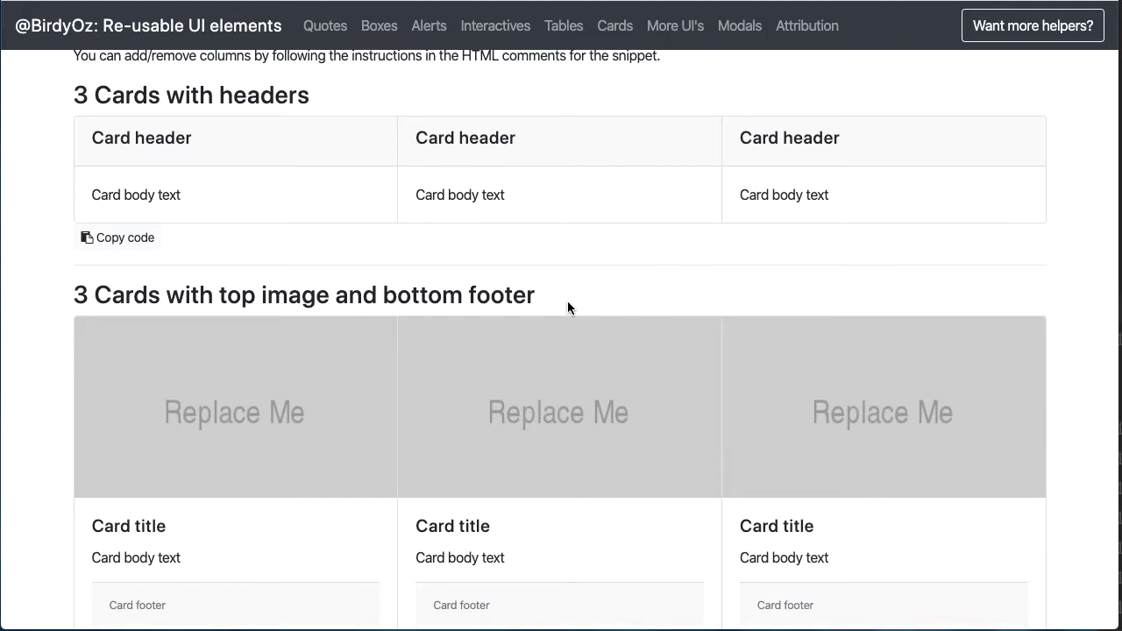
scroll(567, 302, "down", 5)
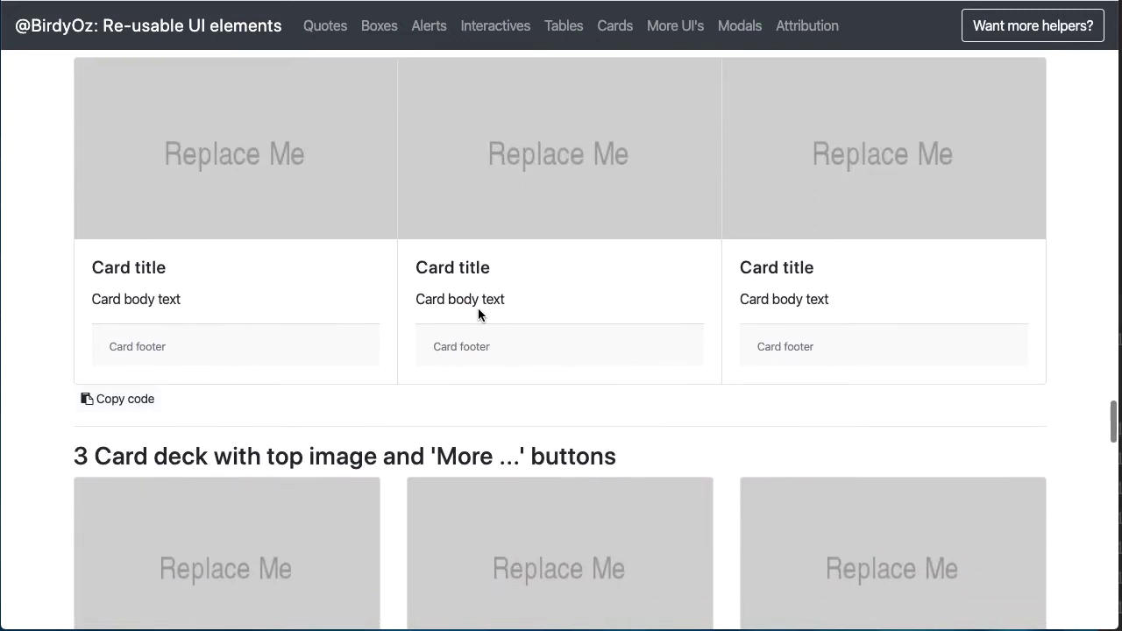
scroll(460, 309, "up", 2)
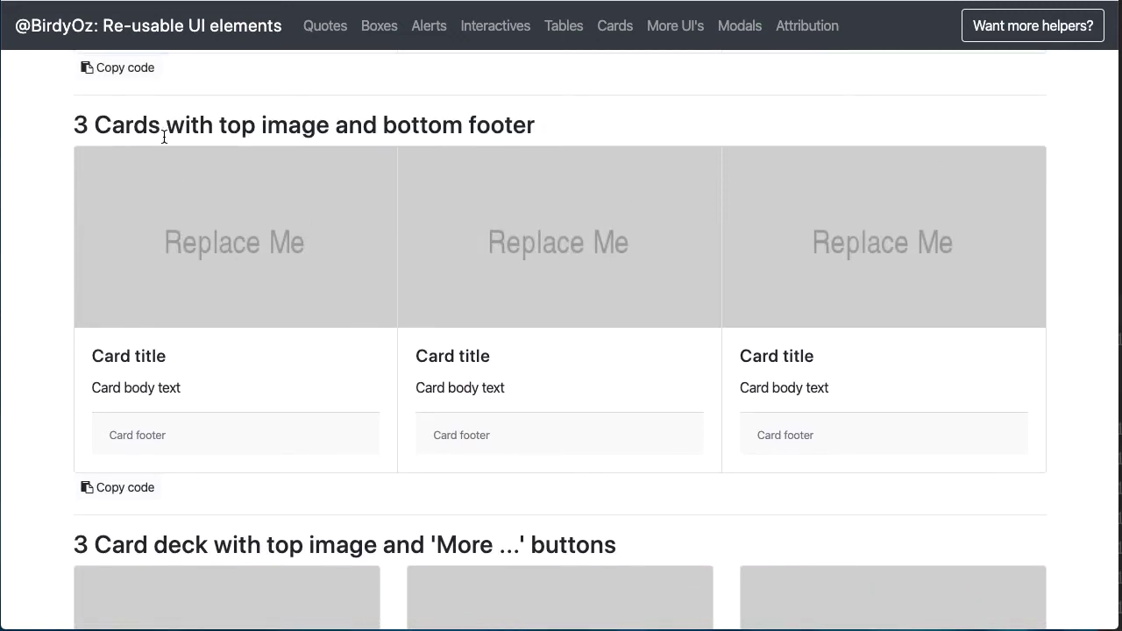
left_click(117, 493)
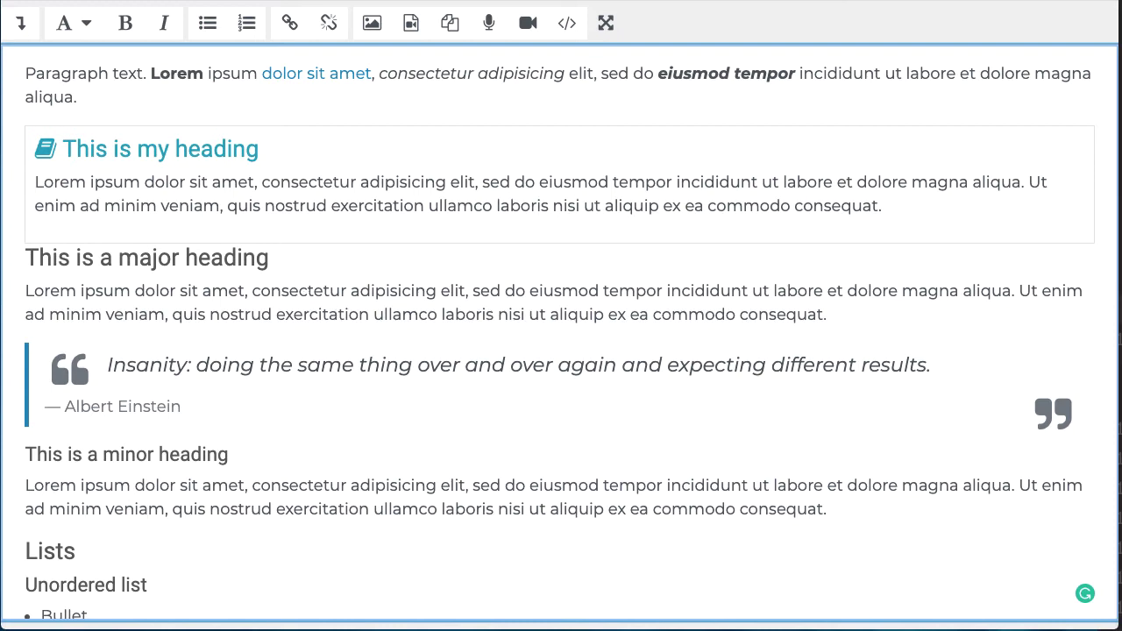
- Paste the card group code directly below the "This is a major heading" line in the chapter's HTML, and return to the visual view
left_click(567, 23)
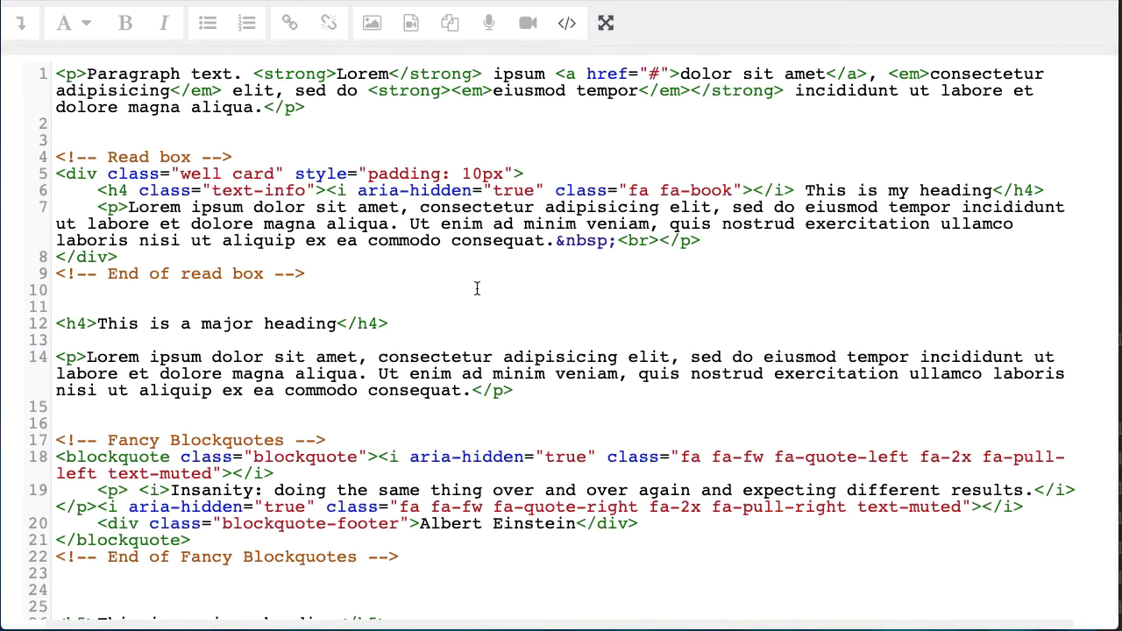
left_click(418, 326)
key("Return")
key("Return")
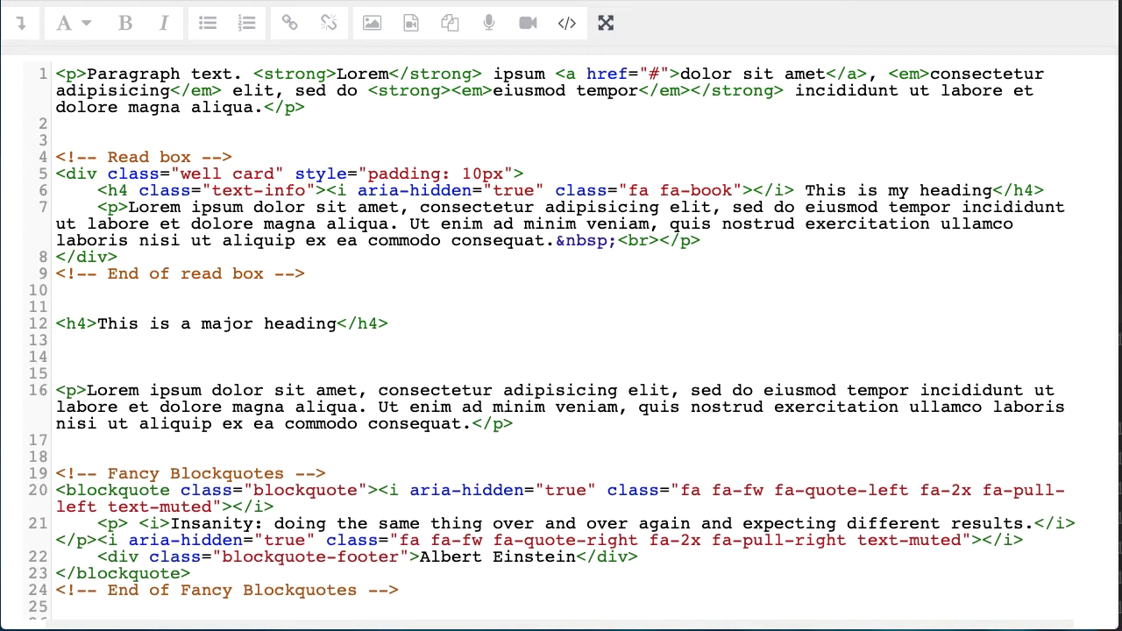
scroll(492, 272, "down", 10)
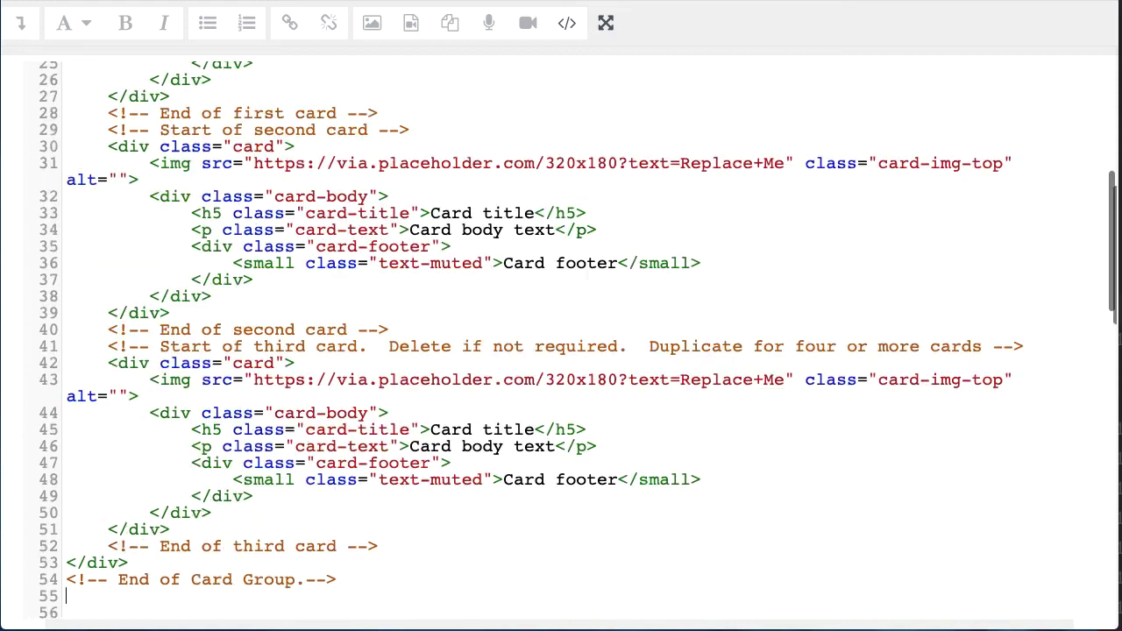
left_click(570, 29)
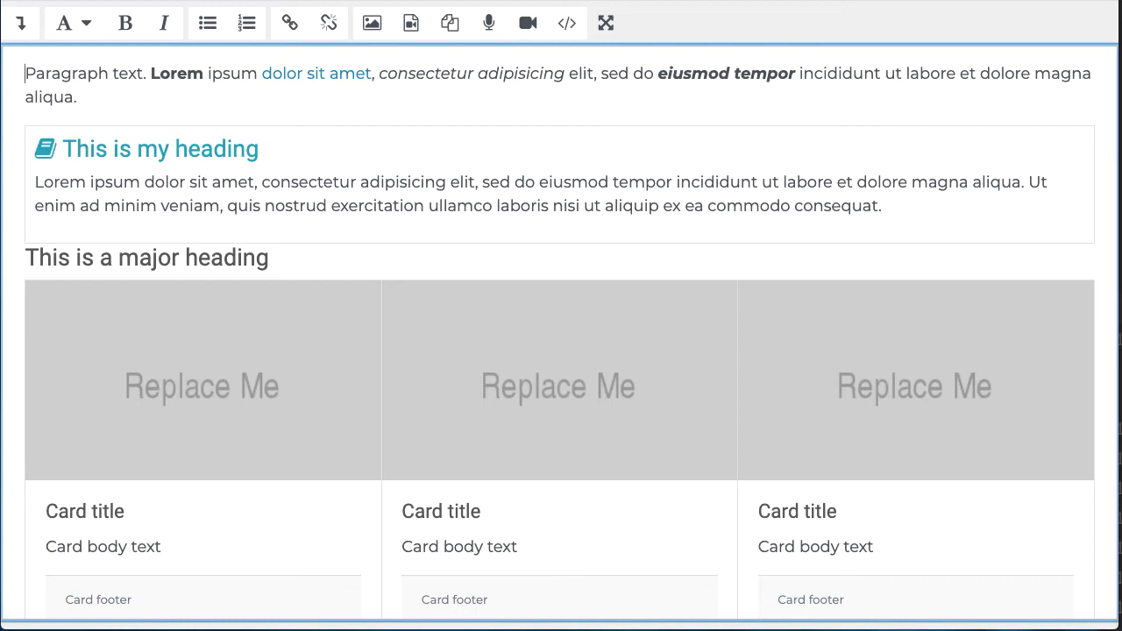
- Delete the third card's code, including its start and end comments, from the card group's HTML and return to the visual view
left_click(569, 25)
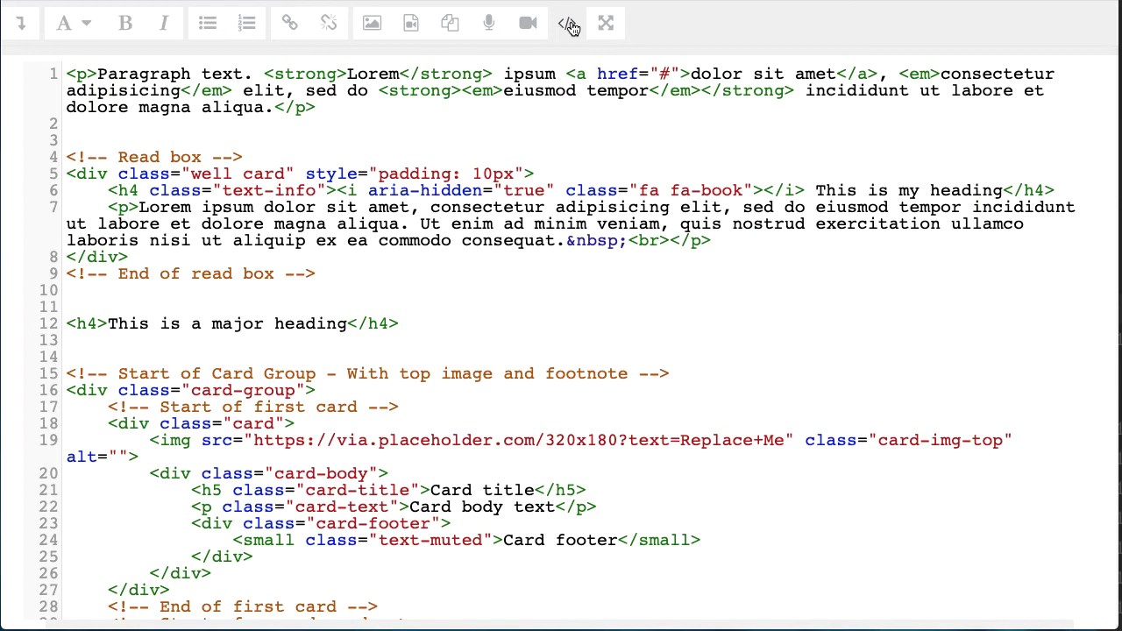
scroll(533, 310, "down", 5)
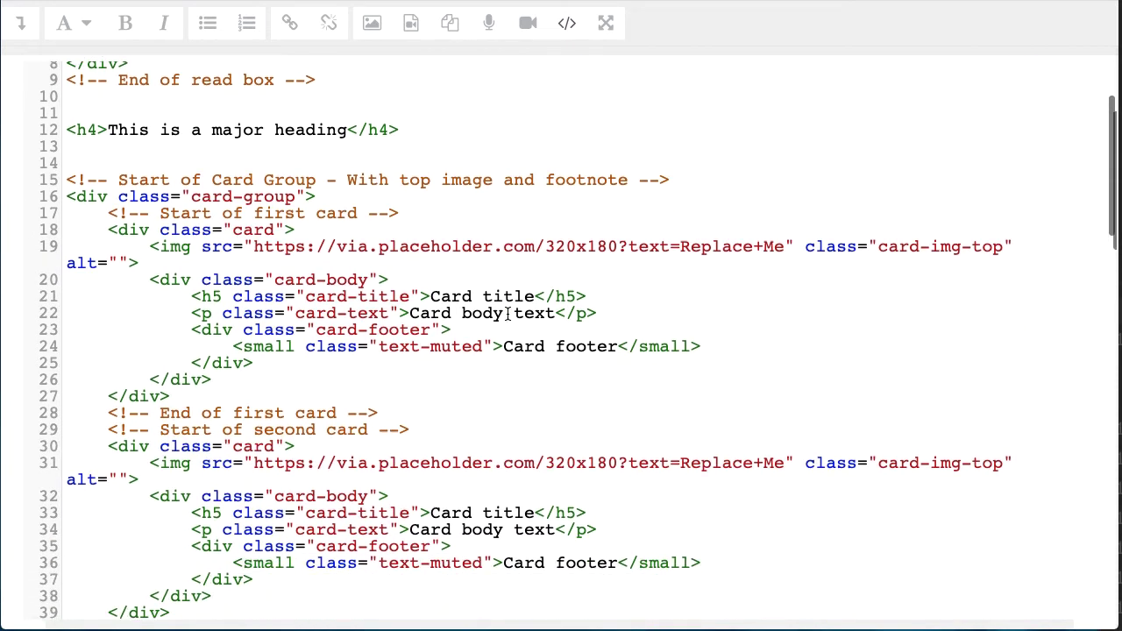
scroll(508, 313, "down", 3)
scroll(508, 313, "down", 10)
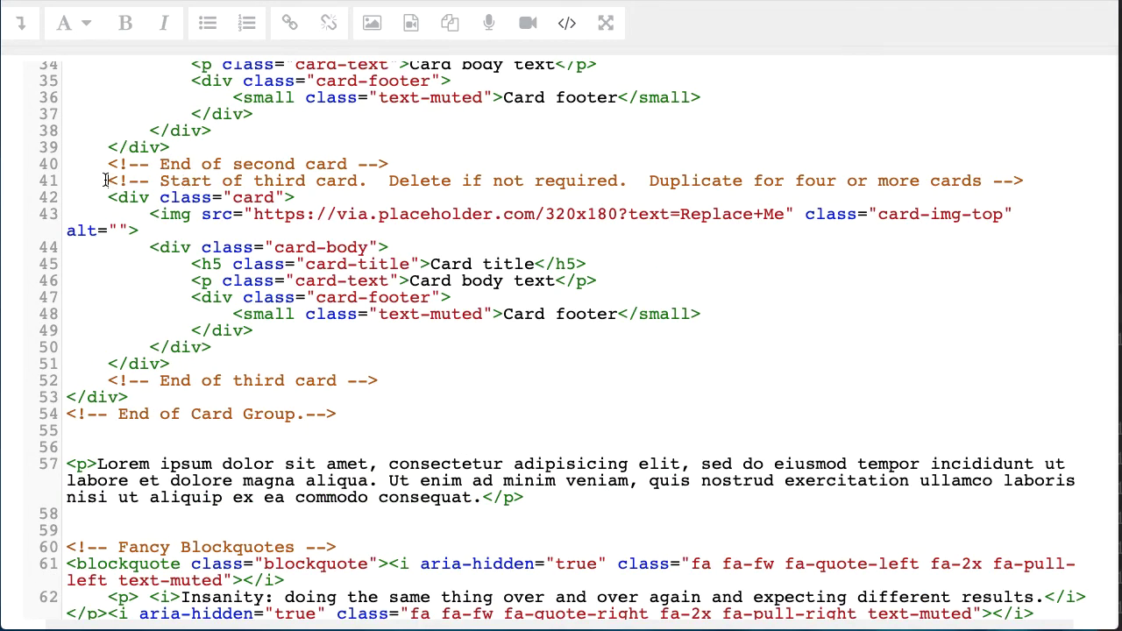
left_click_drag(106, 181, 476, 378)
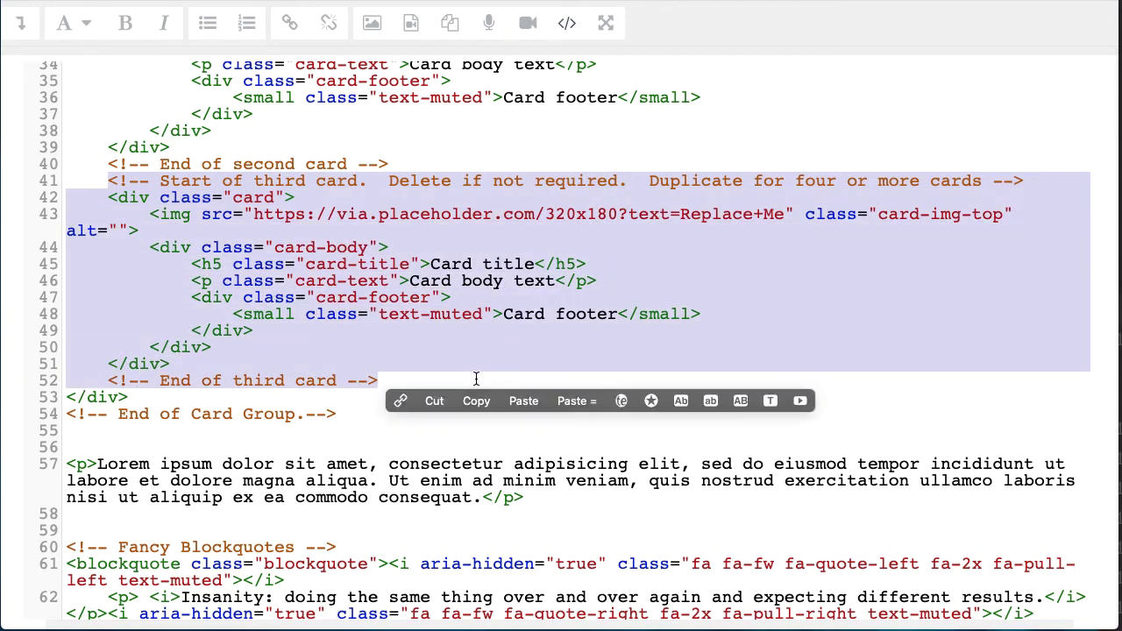
key("BackSpace")
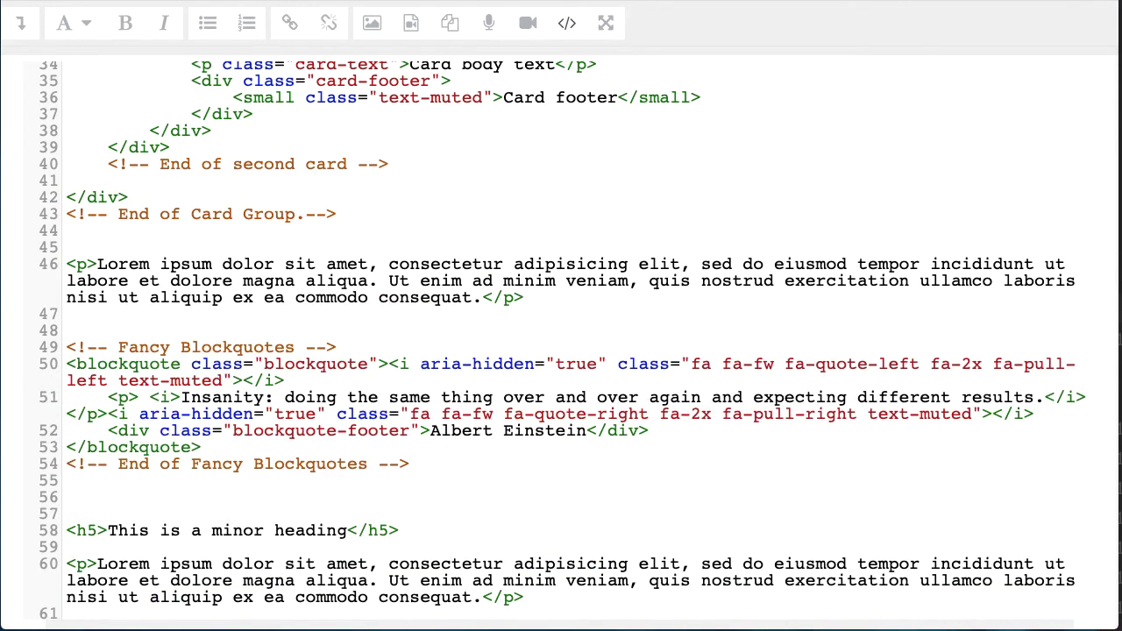
left_click(568, 24)
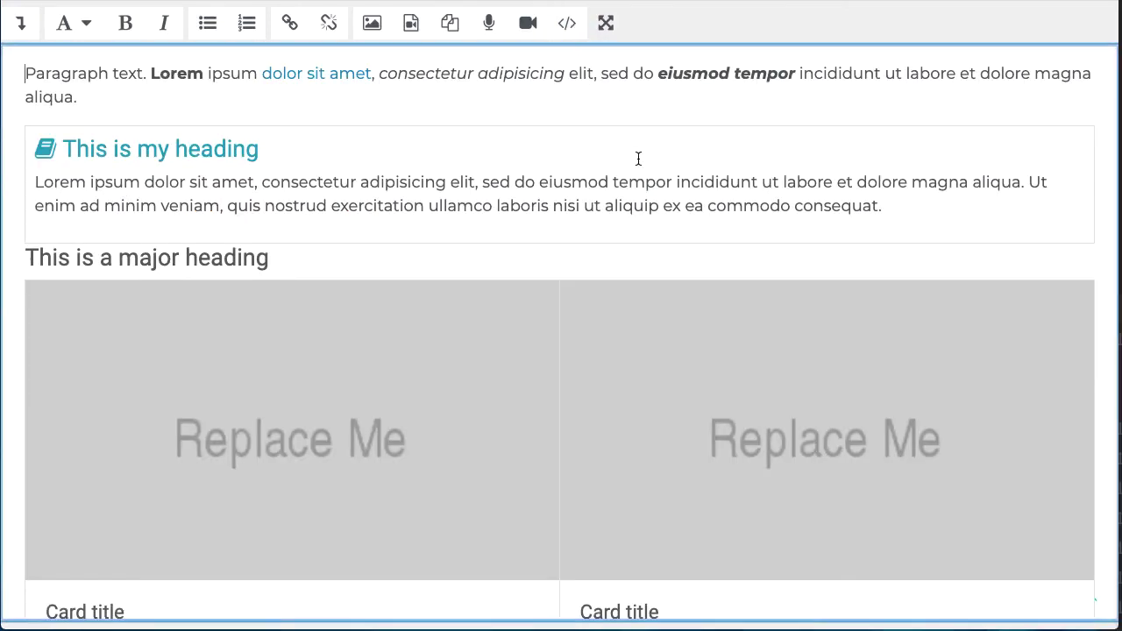
- Replace the first card's placeholder image with Unsplash-Hcfwew744z4-1080x720.jpg, described as "Lady at laptop"
scroll(639, 158, "down", 3)
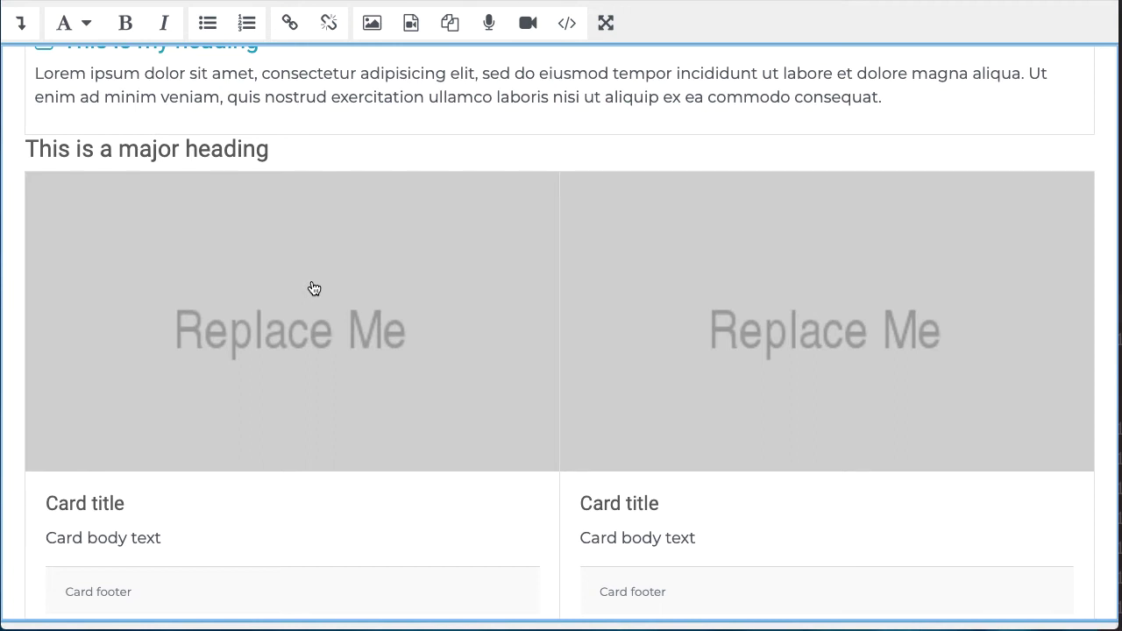
scroll(555, 290, "down", 3)
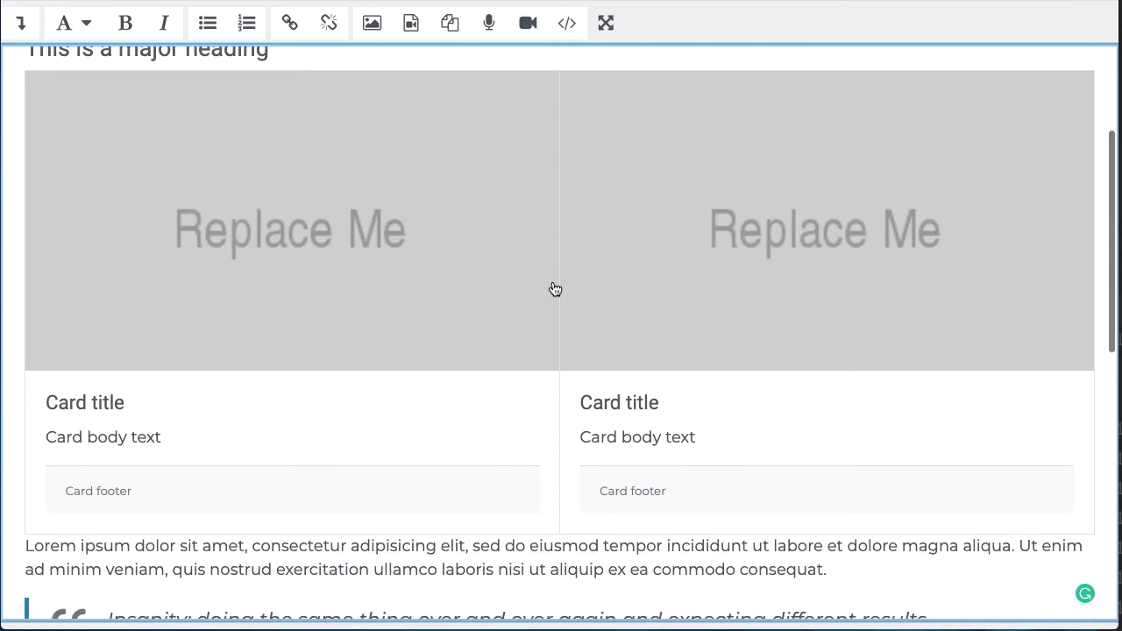
scroll(554, 290, "up", 1)
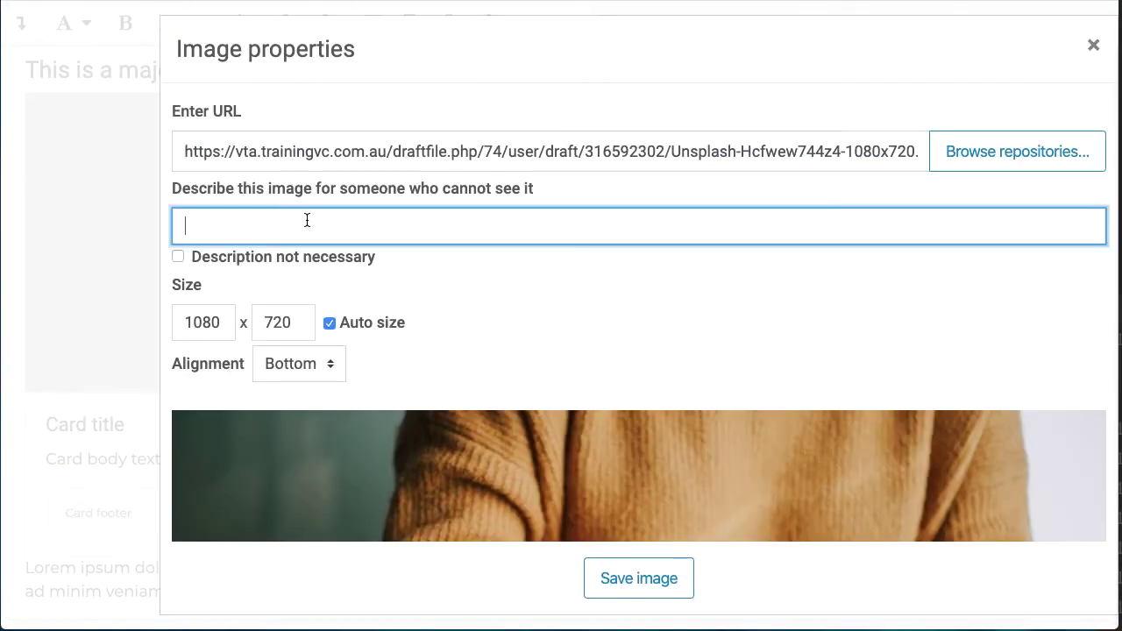
type("Lady at al")
key("BackSpace")
key("BackSpace")
type("laptop")
left_click(617, 565)
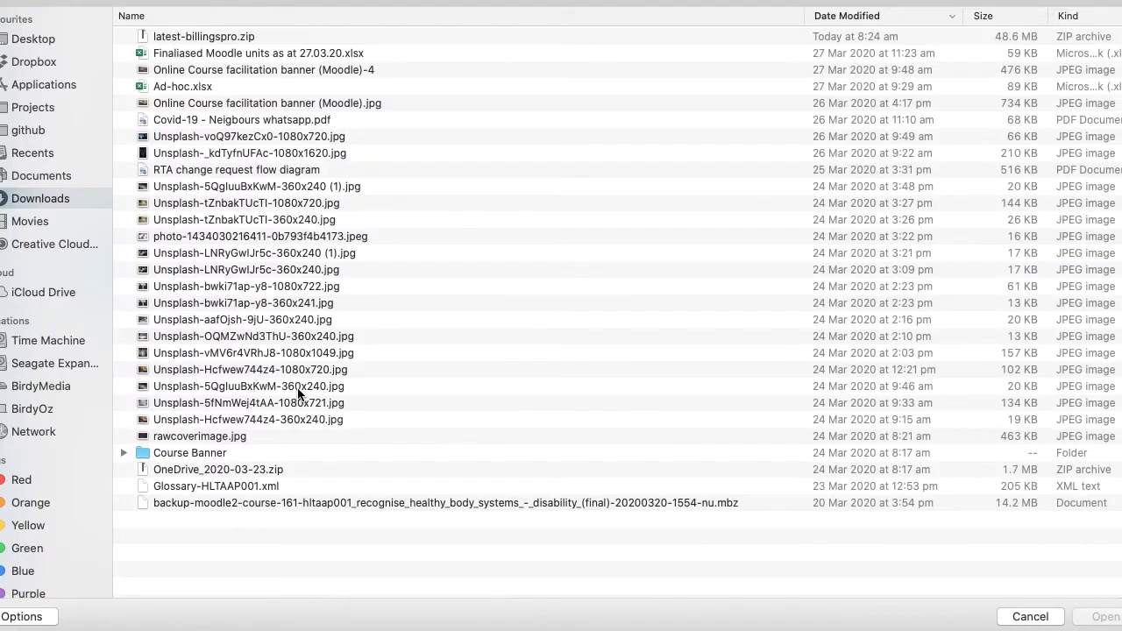
- Replace the second card's placeholder image with Unsplash-tZnbakTUcTI-1080x720.jpg, described as "Studying Online"
double_click(298, 202)
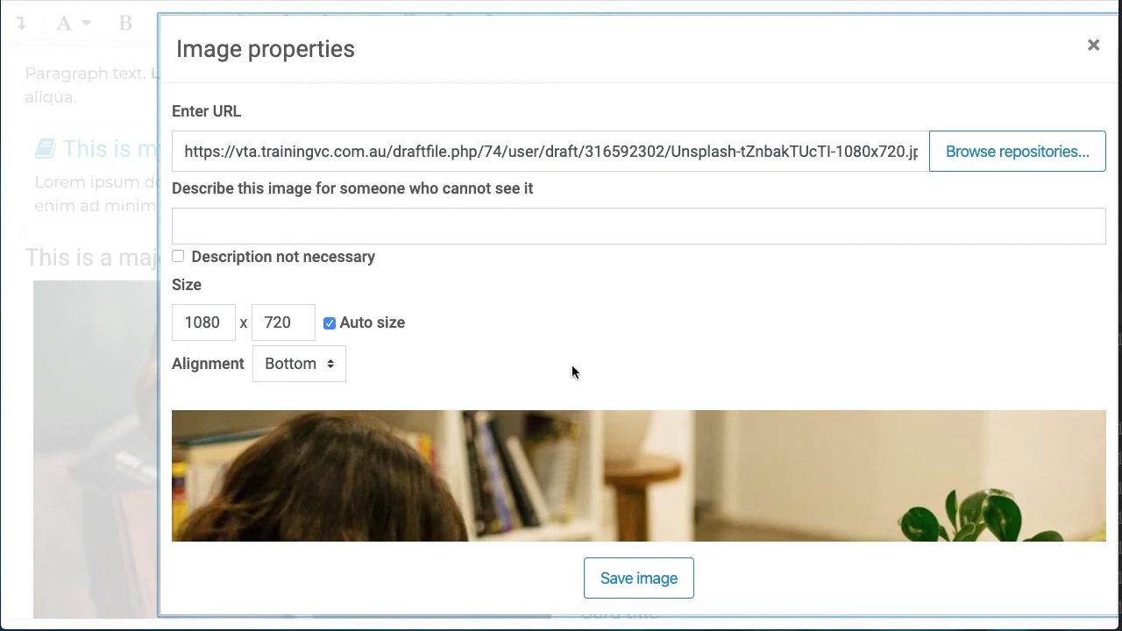
left_click(341, 228)
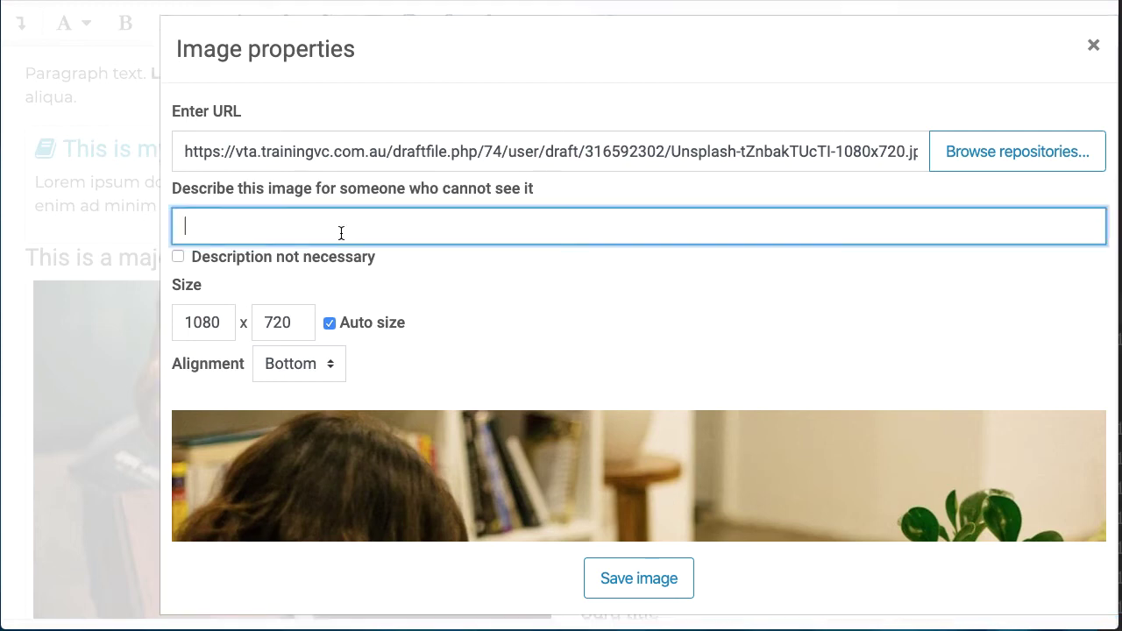
type("Studying Online")
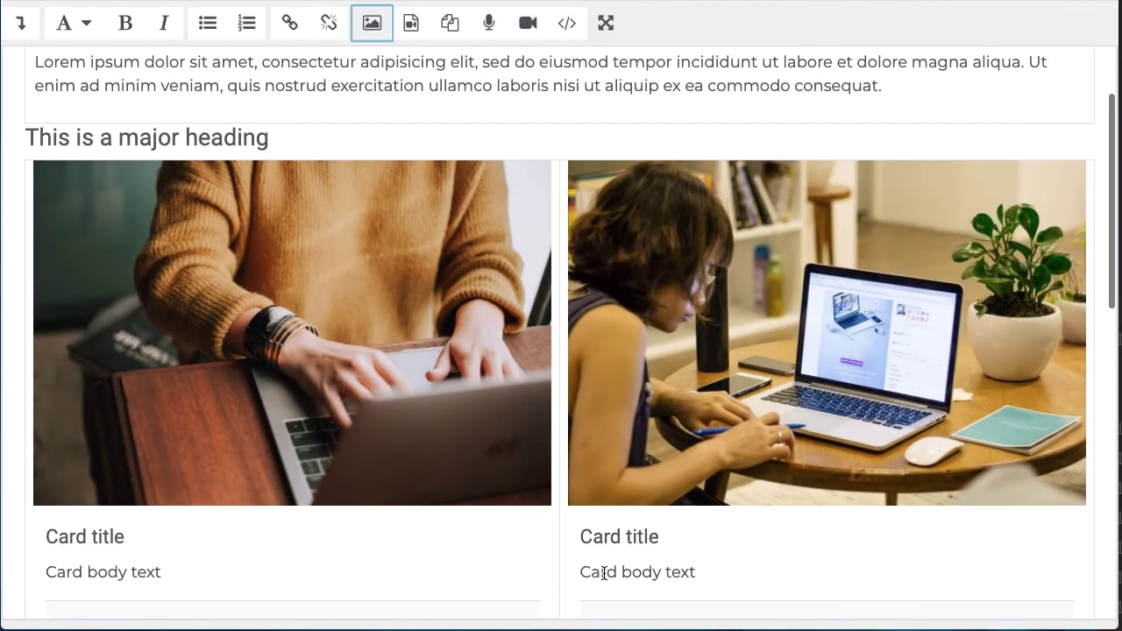
- Replace the "Card body text" placeholder in both cards with the "Lorem ipsum dolor sit amet" paragraph
scroll(604, 574, "down", 2)
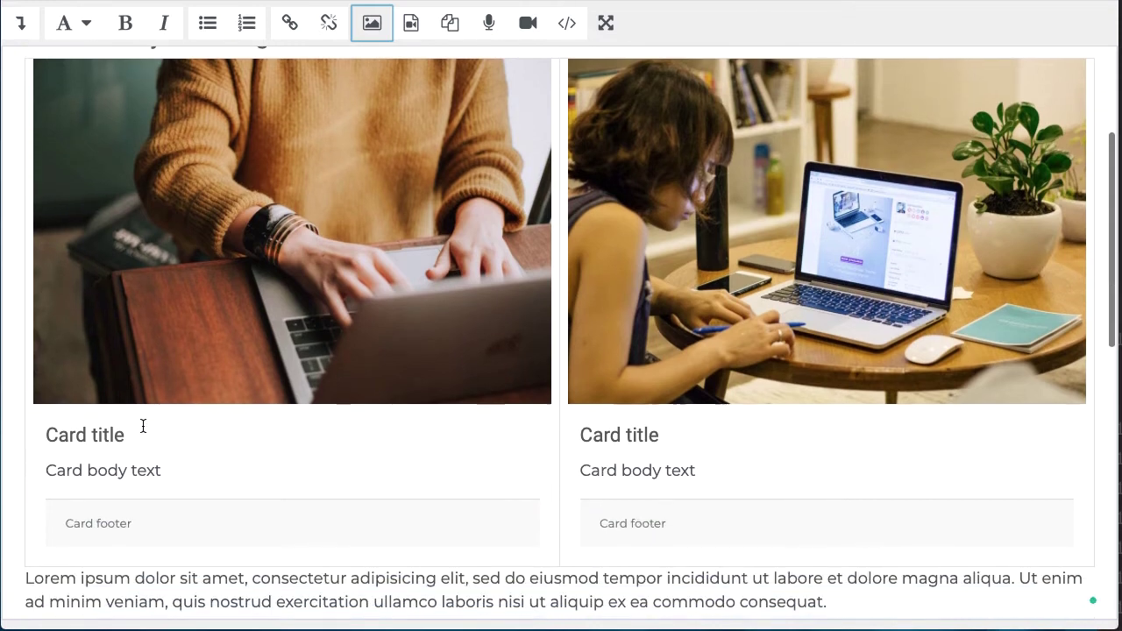
left_click(130, 433)
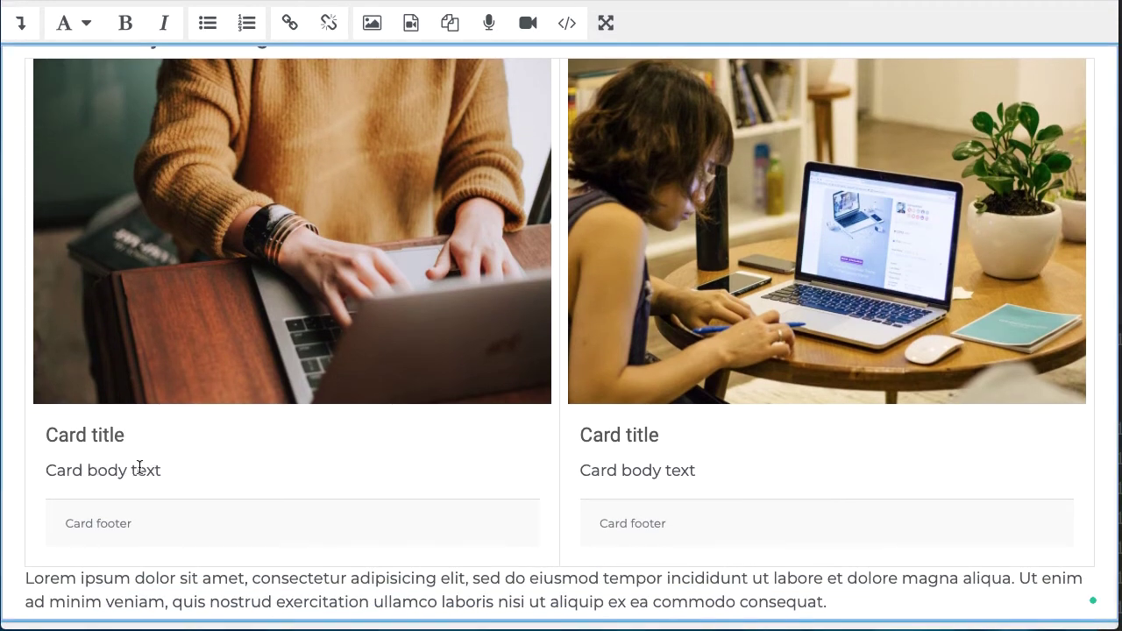
left_click_drag(164, 471, 45, 470)
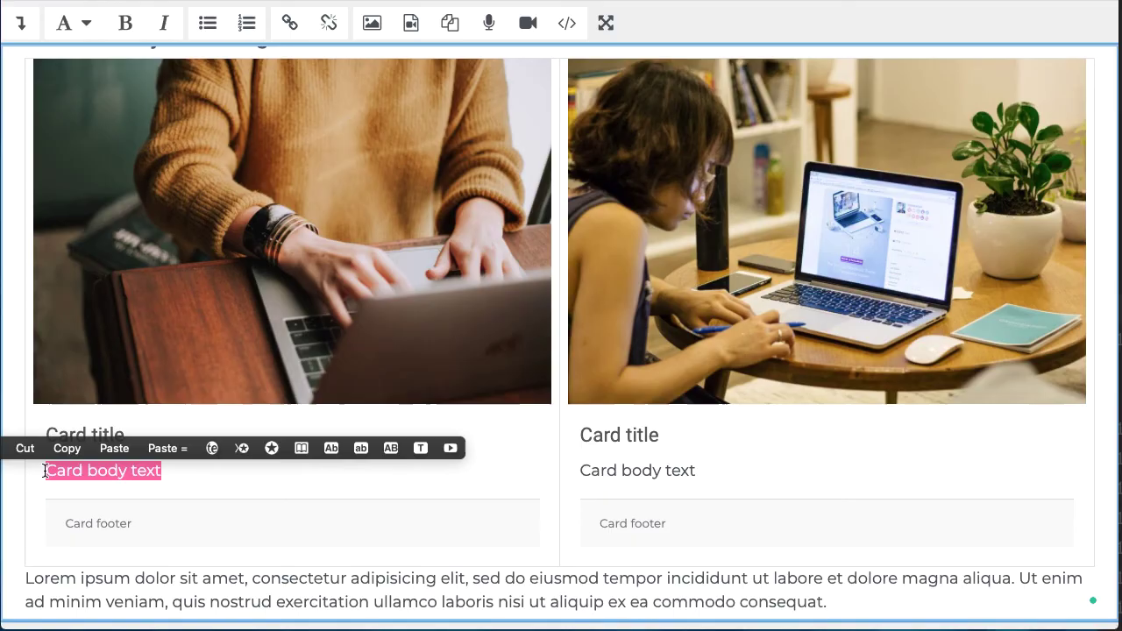
type("Lips")
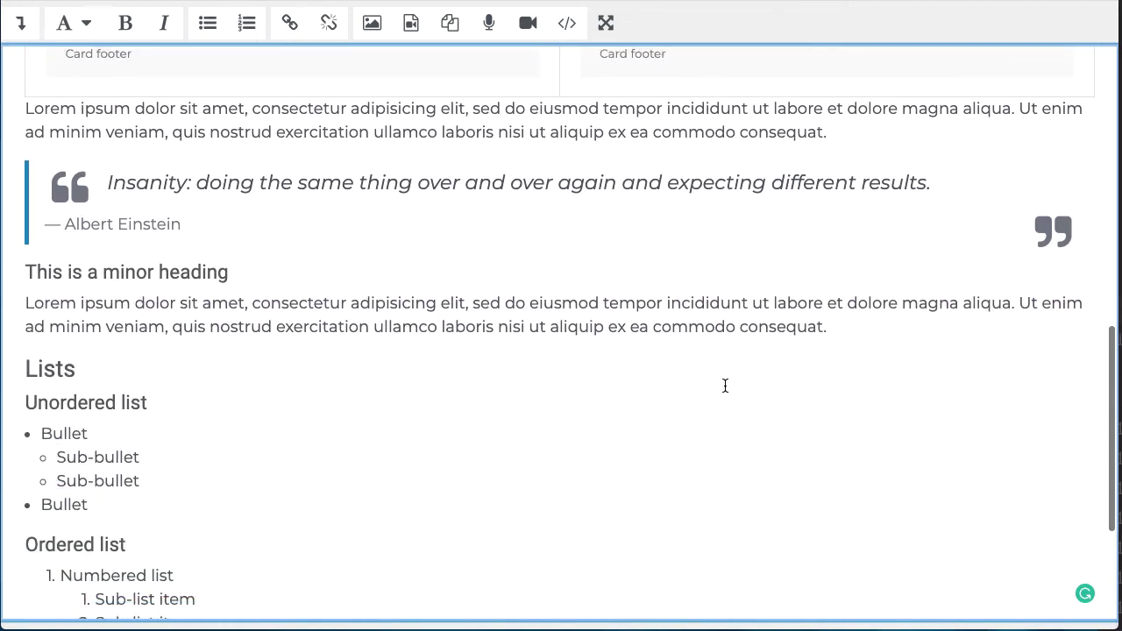
- Leave the editor's full-screen mode and save the chapter
left_click(605, 25)
left_click(158, 539)
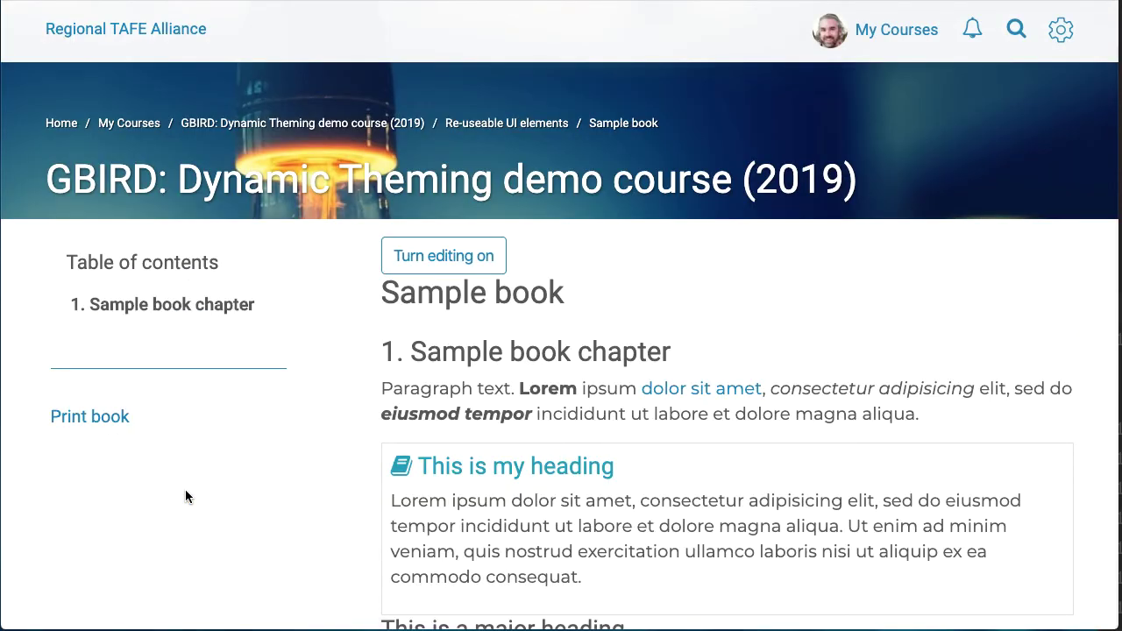
- Review the two cards in the saved chapter and shrink the browser window to phone width to check their responsive layout
scroll(419, 440, "down", 5)
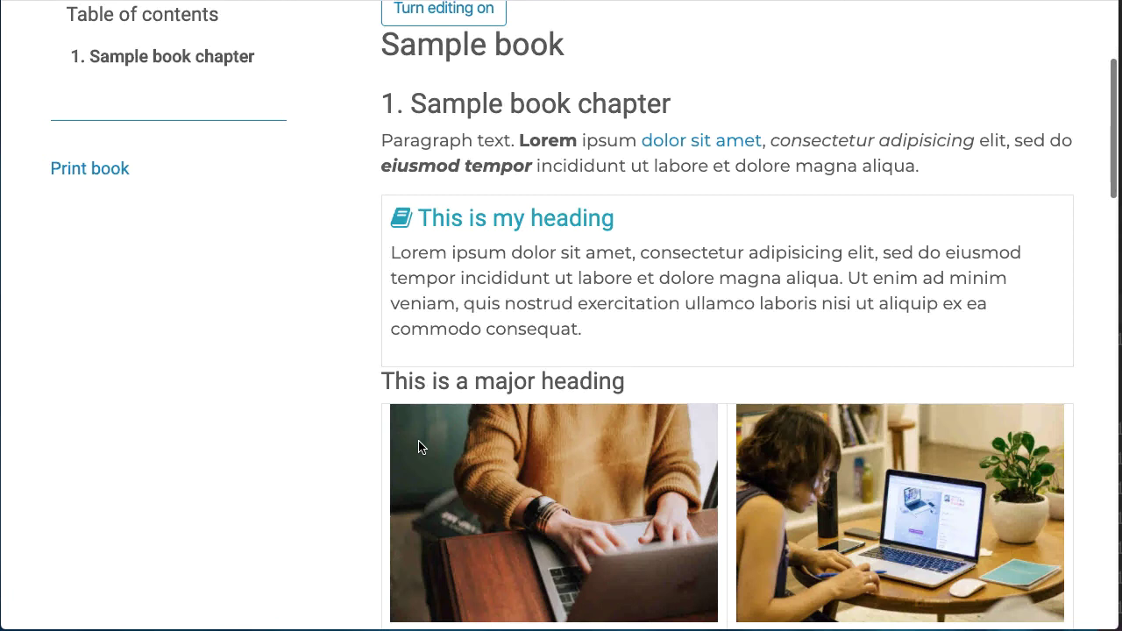
scroll(419, 445, "down", 1)
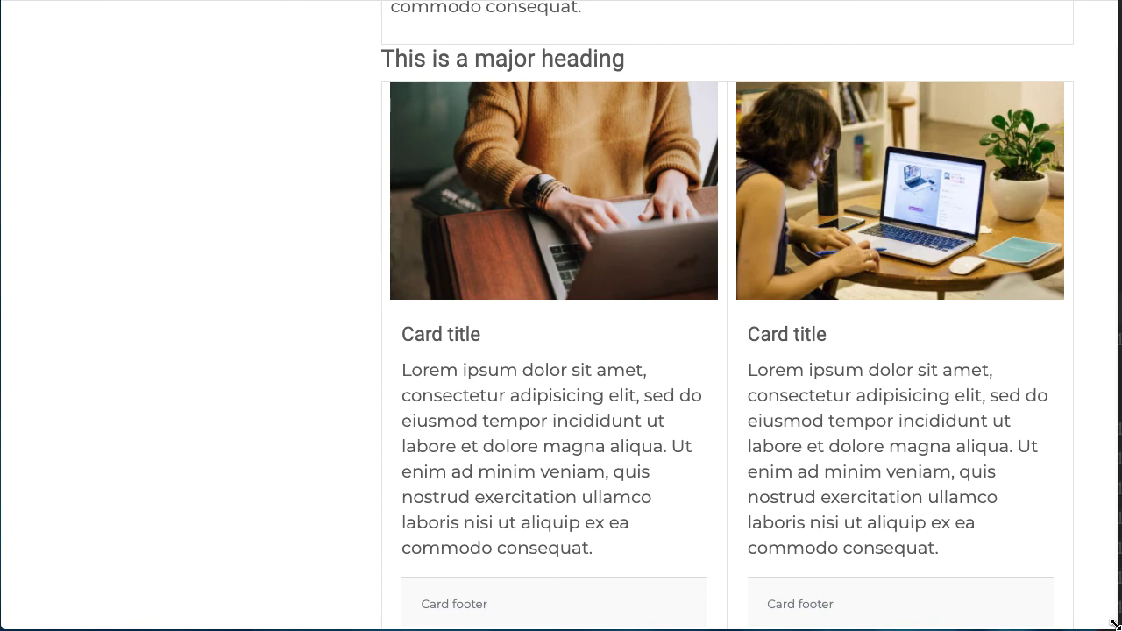
left_click_drag(1115, 624, 465, 563)
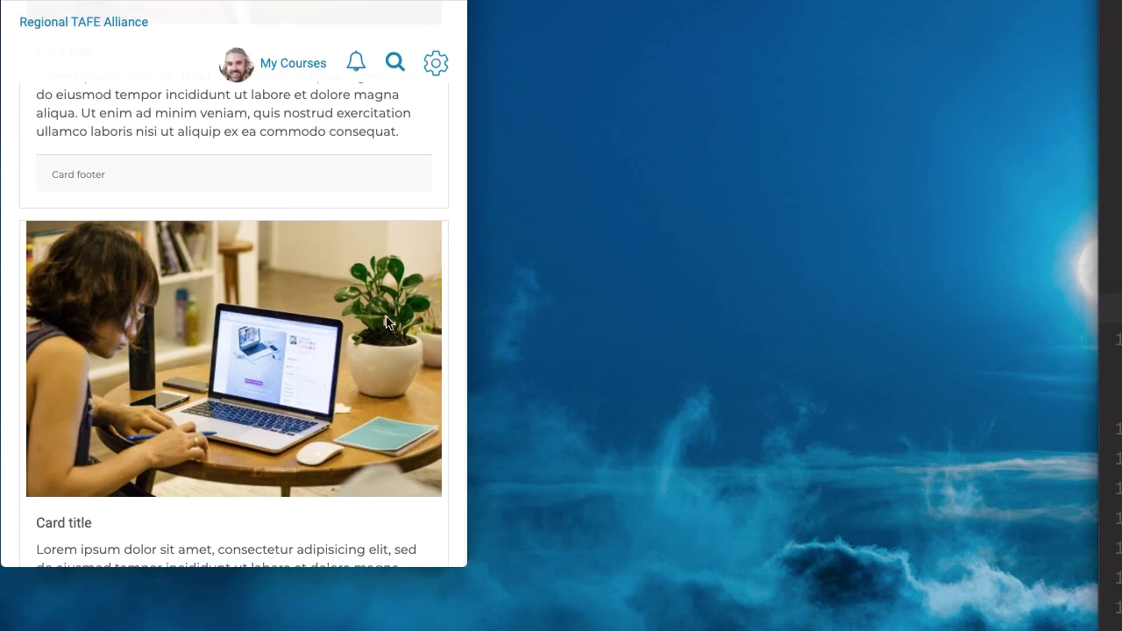
- Examine how the two image cards, their text and footers stack in the saved chapter at phone width
scroll(319, 330, "up", 3)
scroll(320, 329, "up", 5)
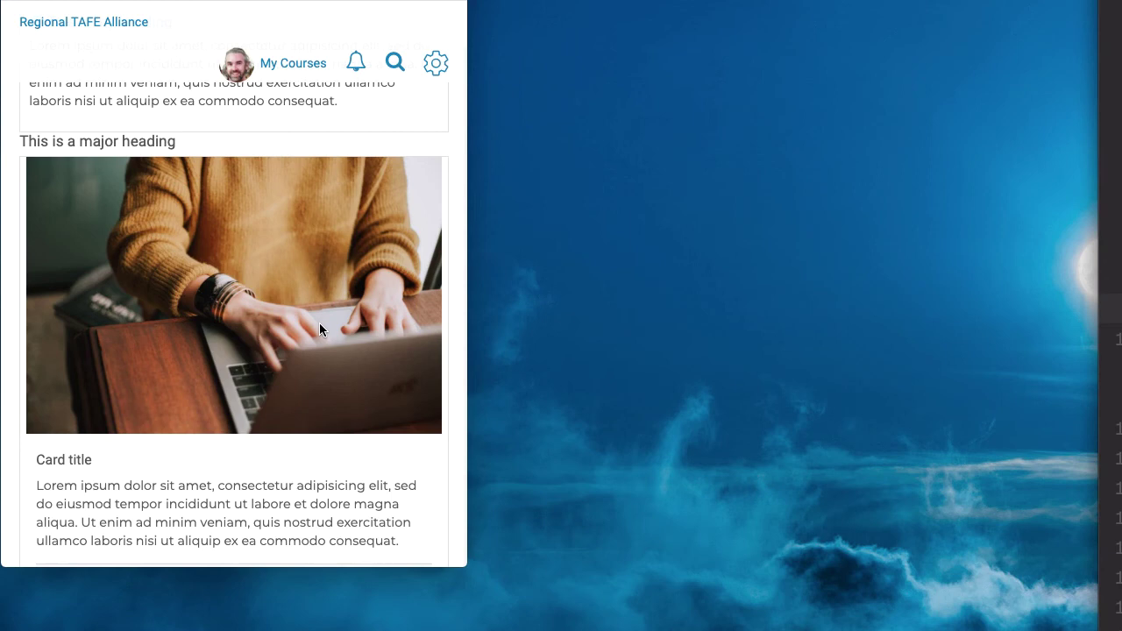
scroll(319, 329, "down", 3)
scroll(320, 324, "up", 3)
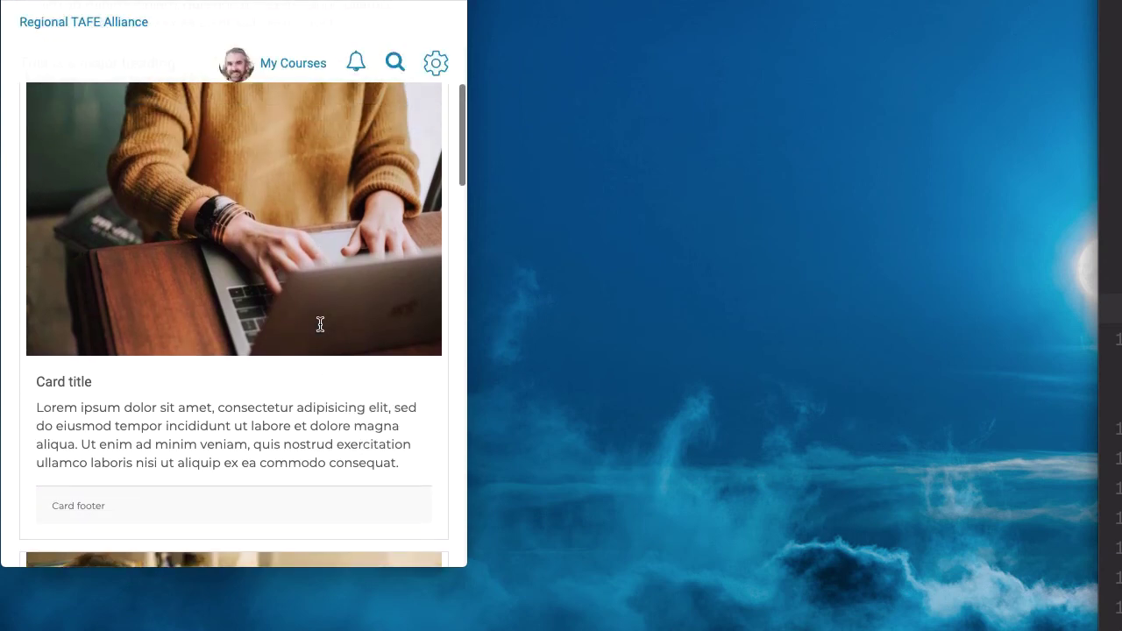
scroll(320, 326, "down", 2)
scroll(320, 329, "down", 2)
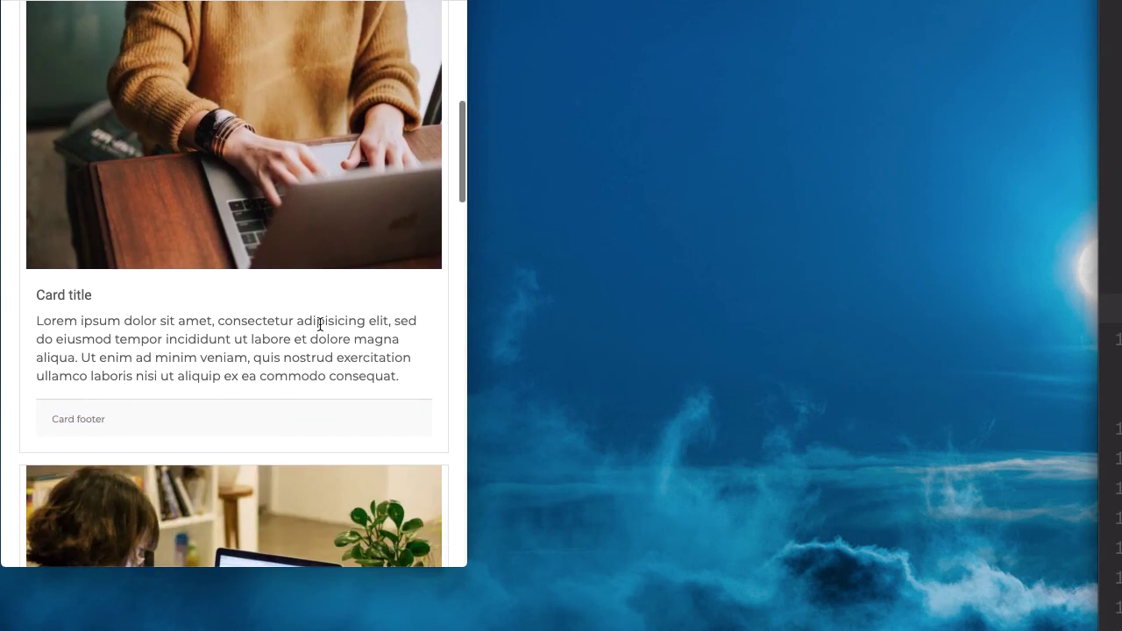
scroll(318, 326, "up", 1)
scroll(320, 325, "down", 1)
scroll(320, 325, "down", 6)
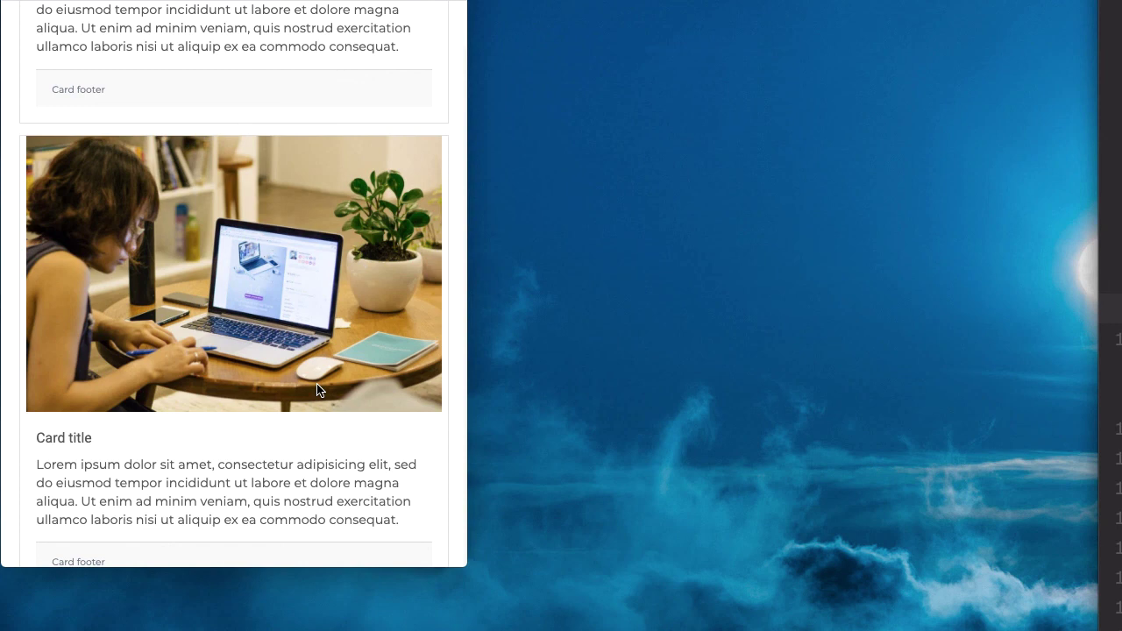
- Widen the browser window back to desktop width and compare the catalogue's three-card layouts with the saved chapter's heading box and cards
left_click_drag(467, 553, 1115, 552)
scroll(971, 428, "up", 6)
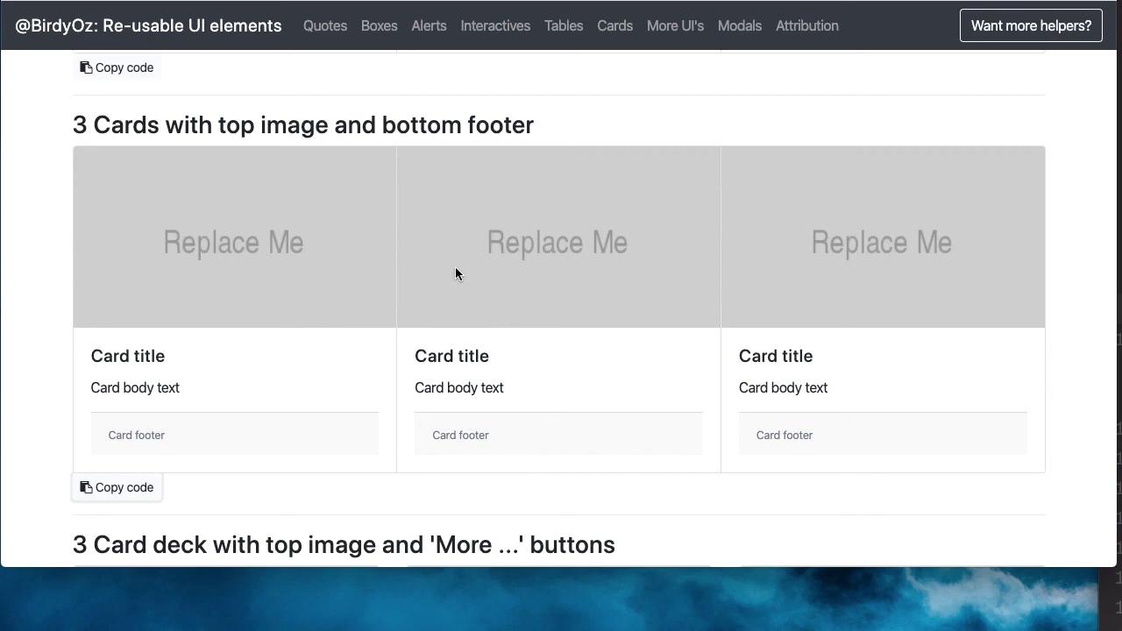
scroll(455, 266, "down", 5)
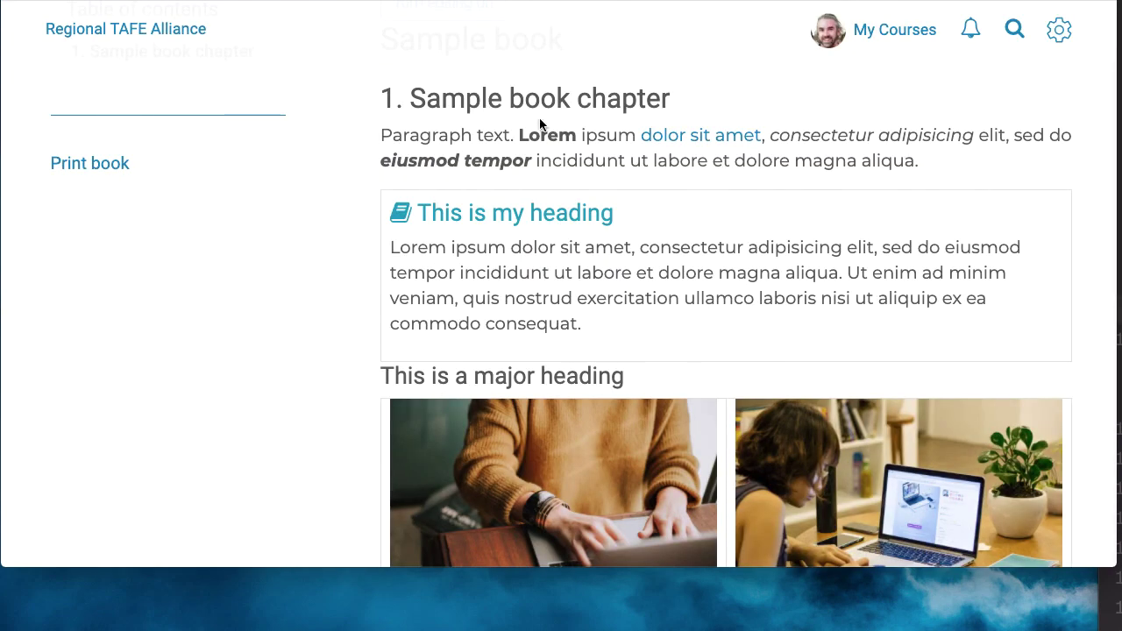
scroll(695, 214, "down", 3)
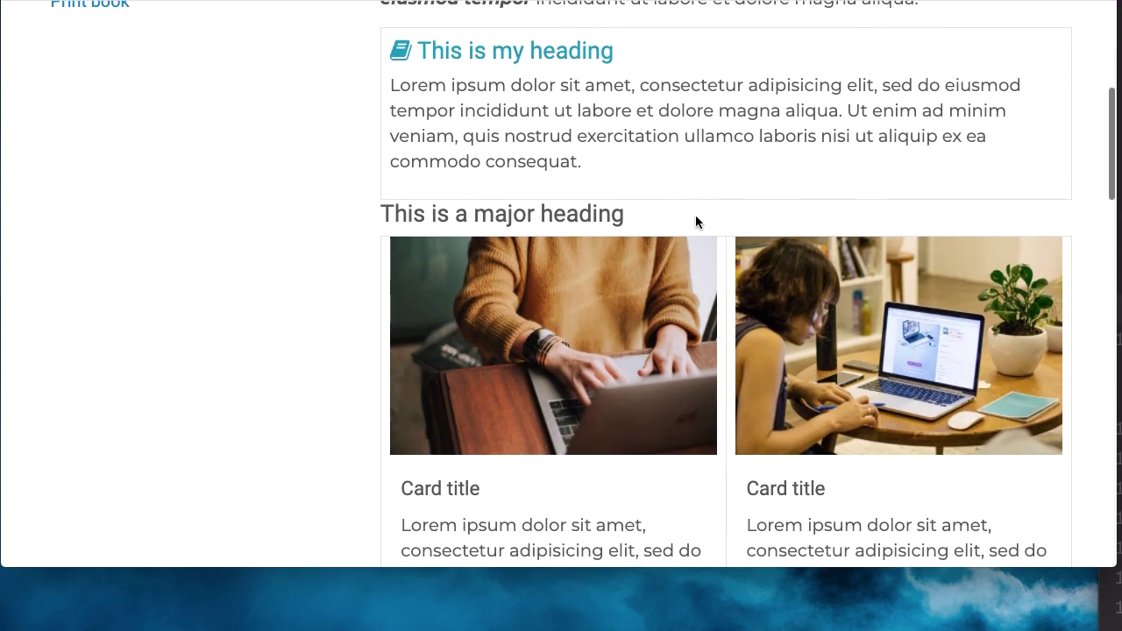